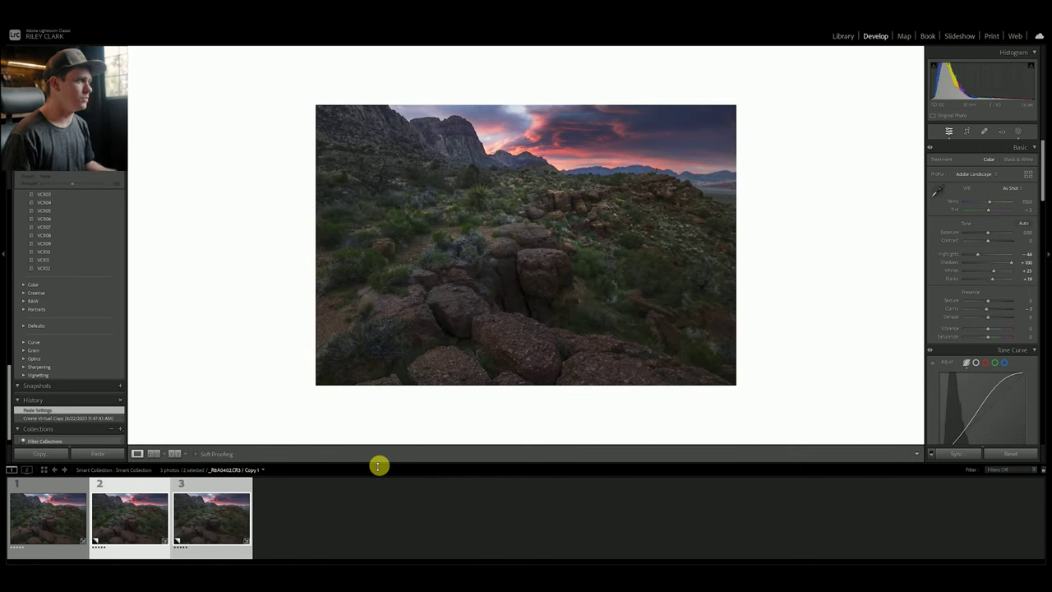
Step: Deselect the two virtual copies and select only the original photo
left_click(354, 510)
left_click(159, 517)
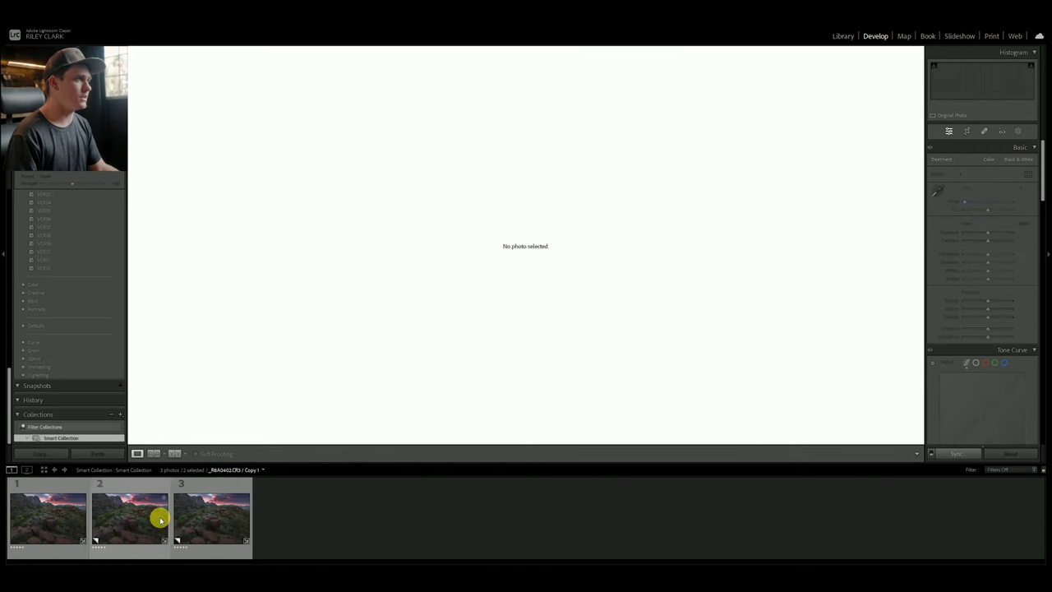
left_click(61, 514)
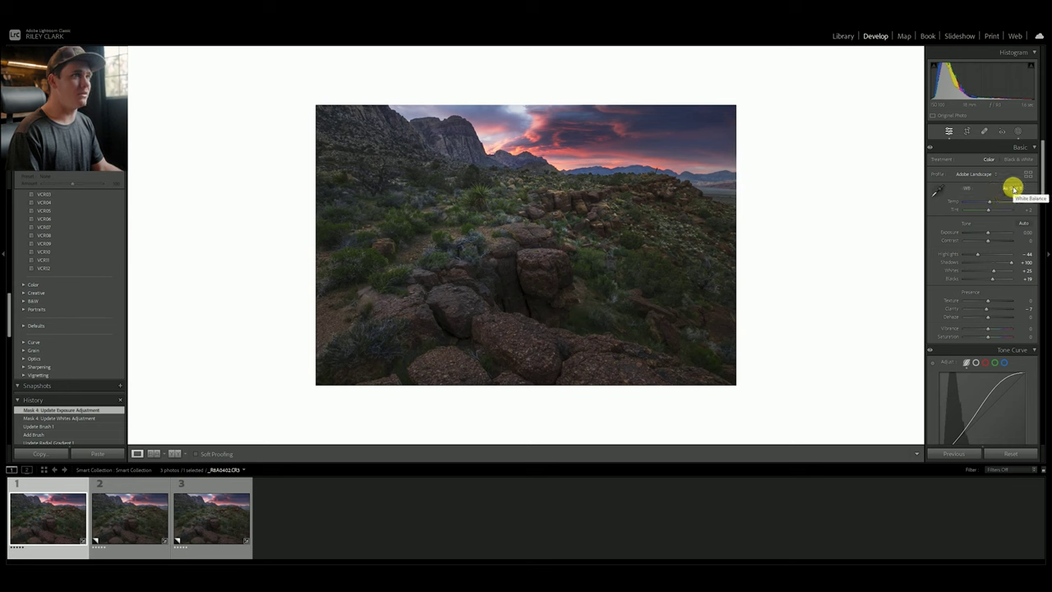
Step: Try the Auto, Daylight, Cloudy and Shade white balance presets in turn on the original photo
left_click(1013, 189)
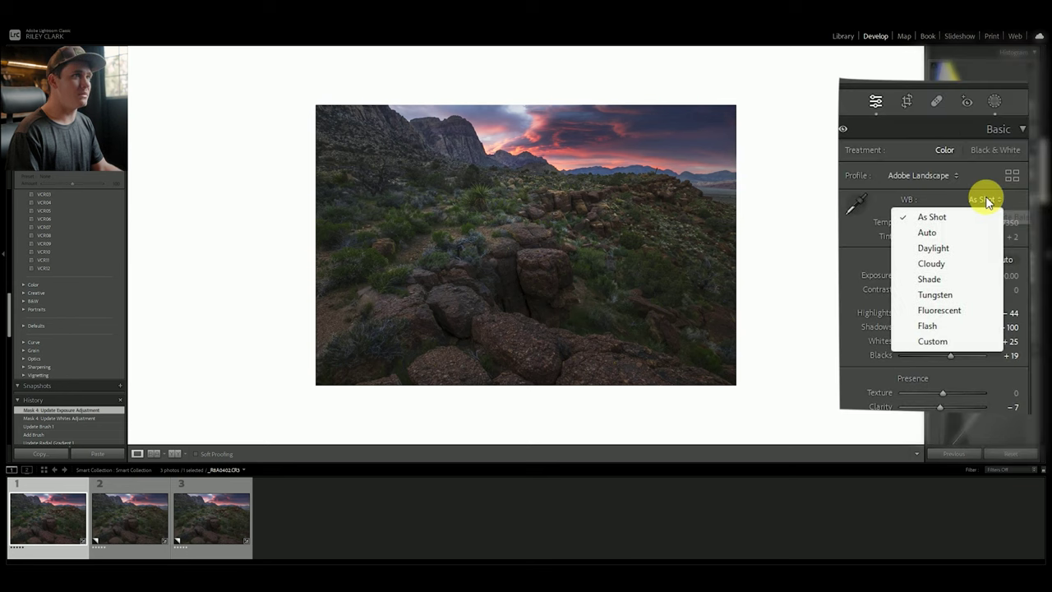
left_click(932, 233)
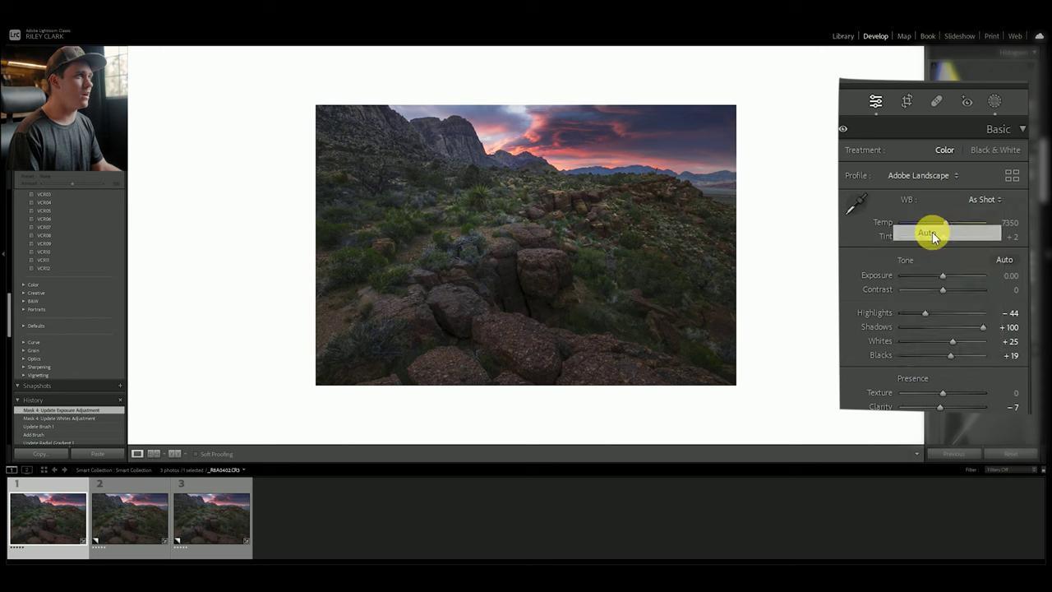
left_click(996, 201)
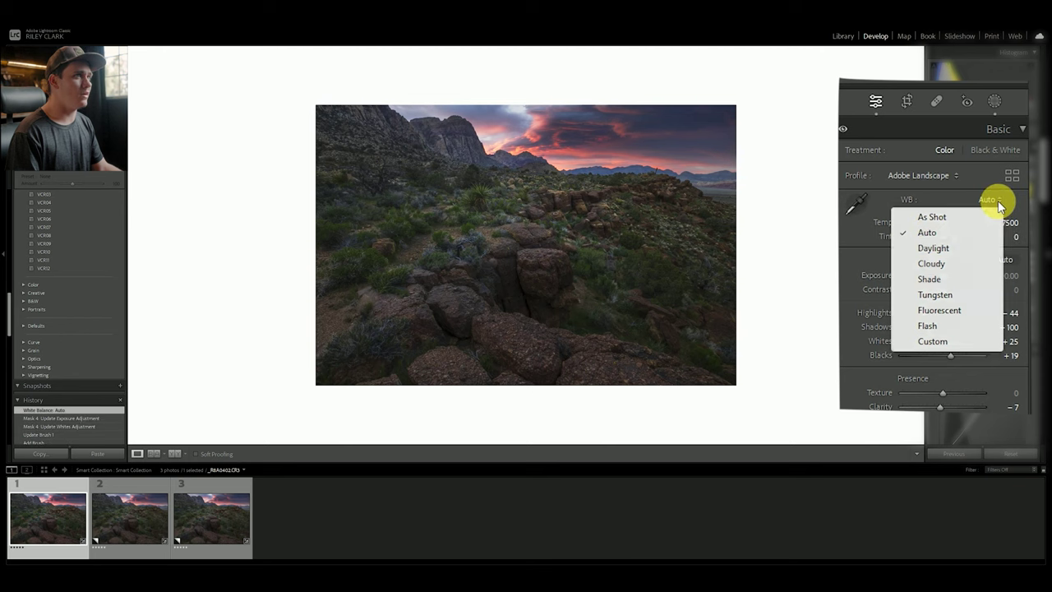
left_click(963, 249)
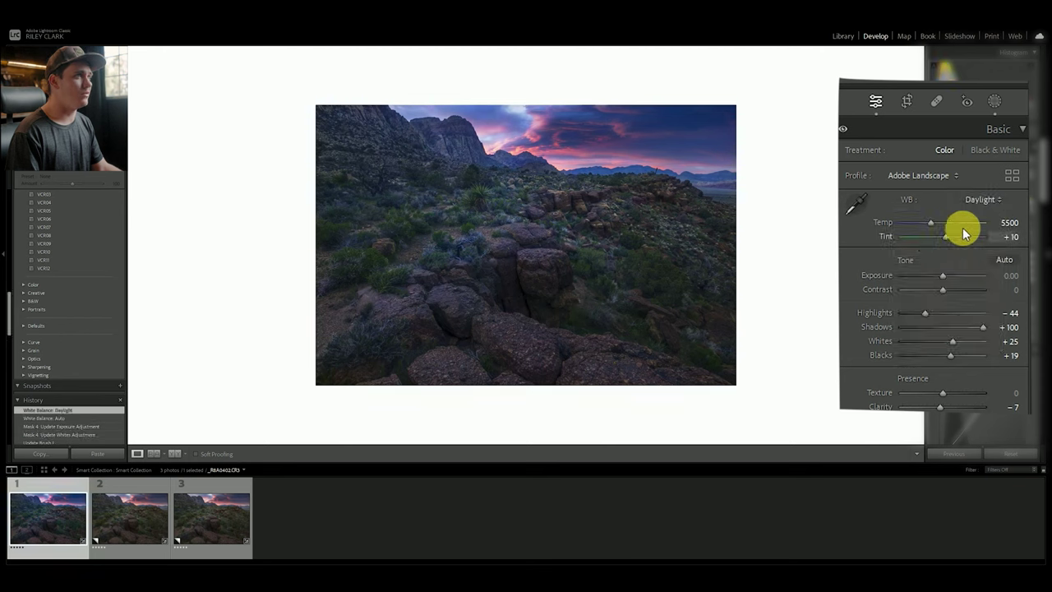
left_click(979, 200)
left_click(945, 263)
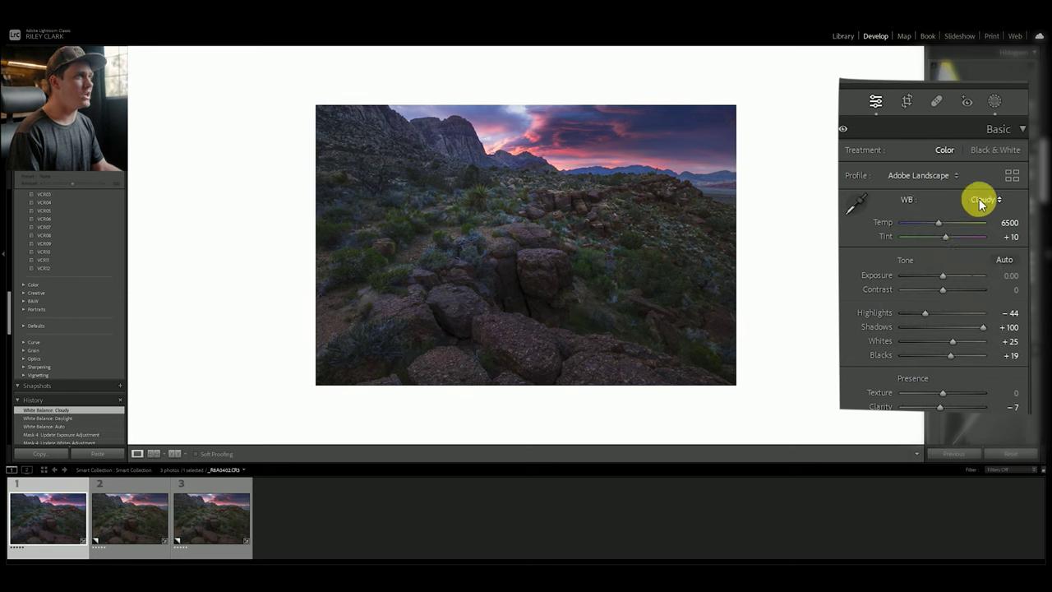
left_click(982, 199)
left_click(953, 274)
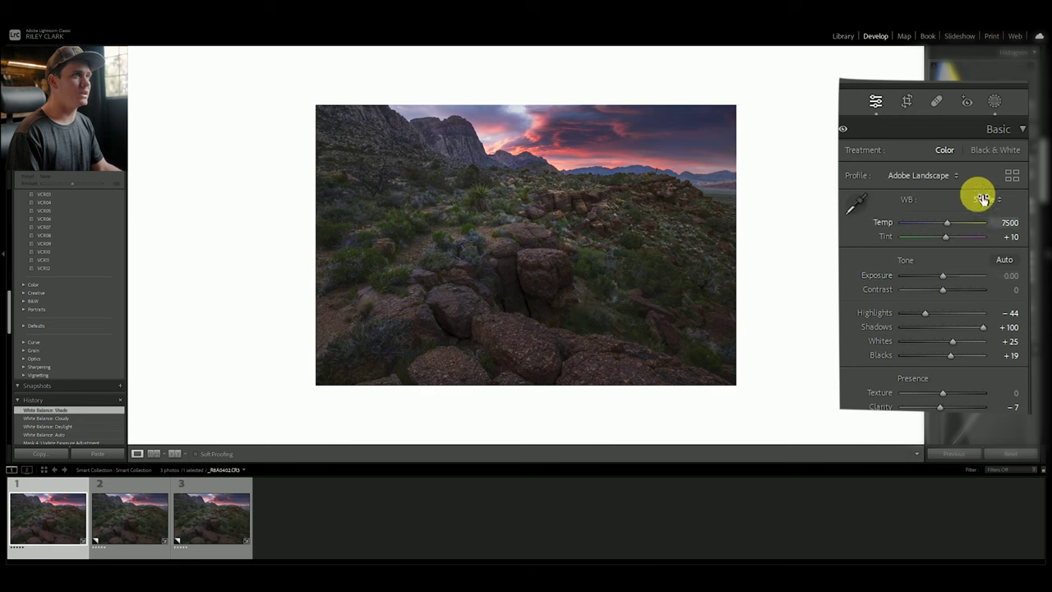
Step: Try the Tungsten, Fluorescent and Flash white balance presets in turn on the original photo
left_click(983, 199)
left_click(938, 295)
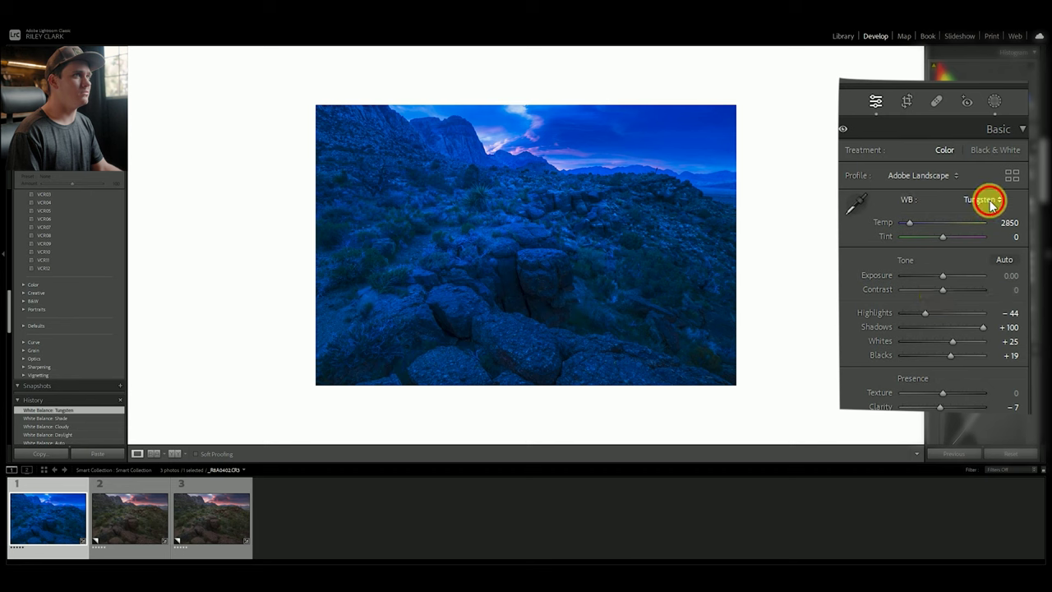
left_click(986, 199)
left_click(947, 311)
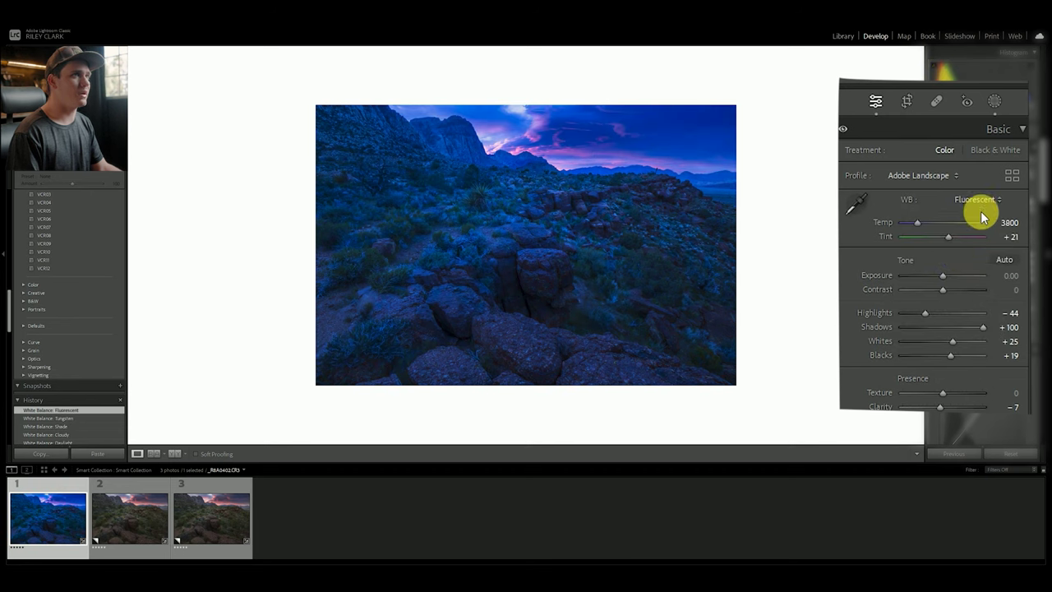
left_click(981, 201)
left_click(937, 326)
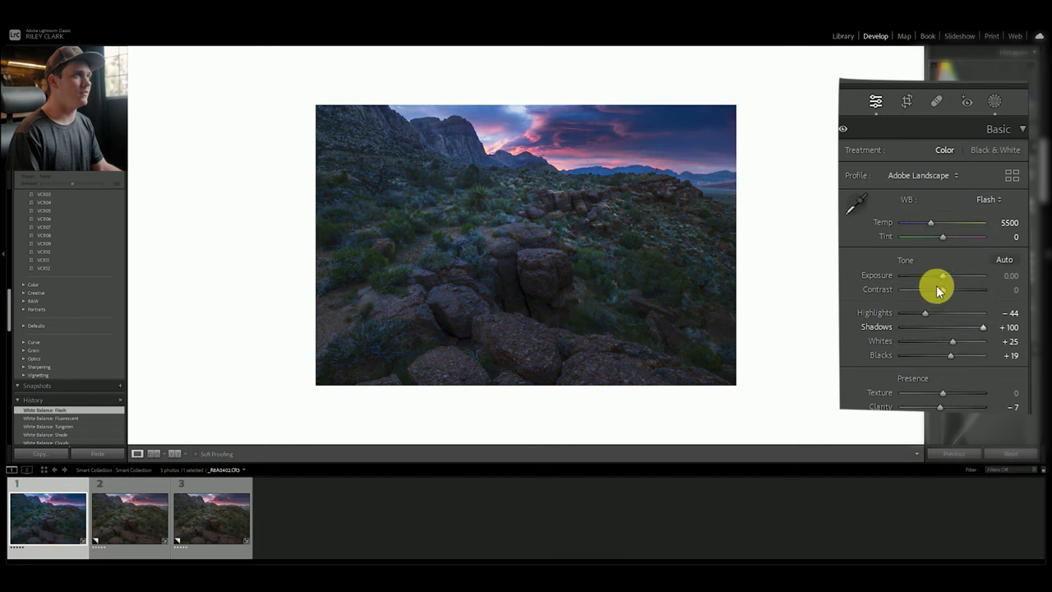
Step: Set the original photo's white balance preset to Shade
left_click(985, 199)
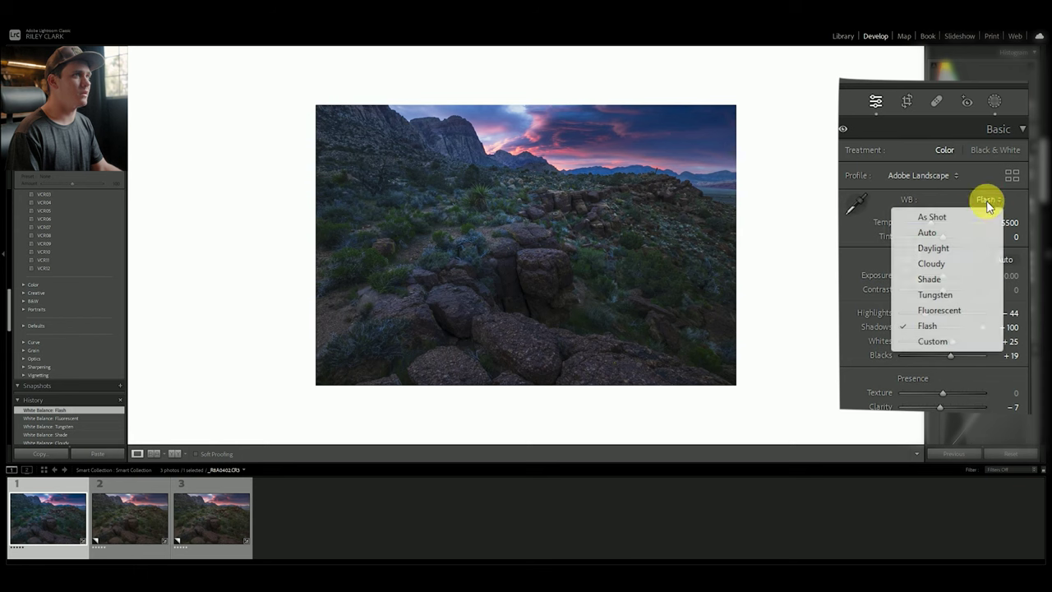
left_click(960, 279)
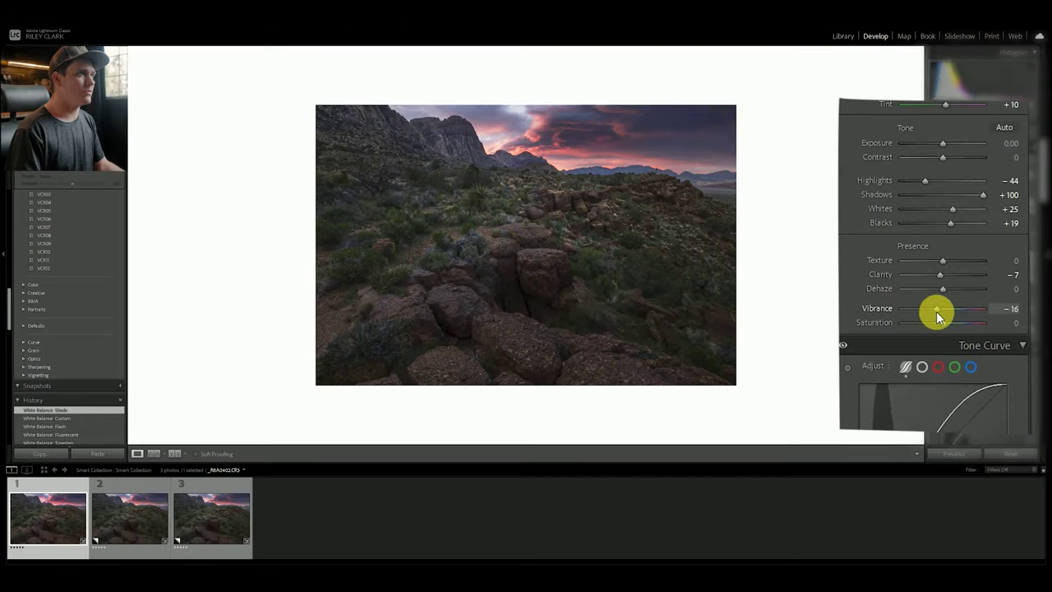
Step: Try Vibrance at −21 and Saturation at +28, and reset both to 0
left_click_drag(933, 311, 933, 310)
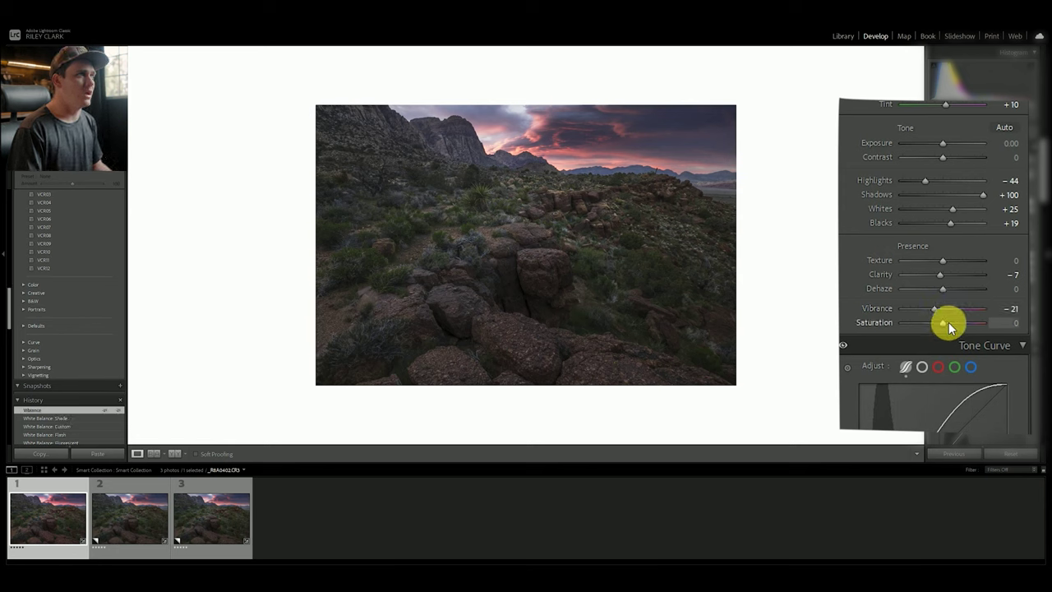
left_click_drag(946, 323, 958, 321)
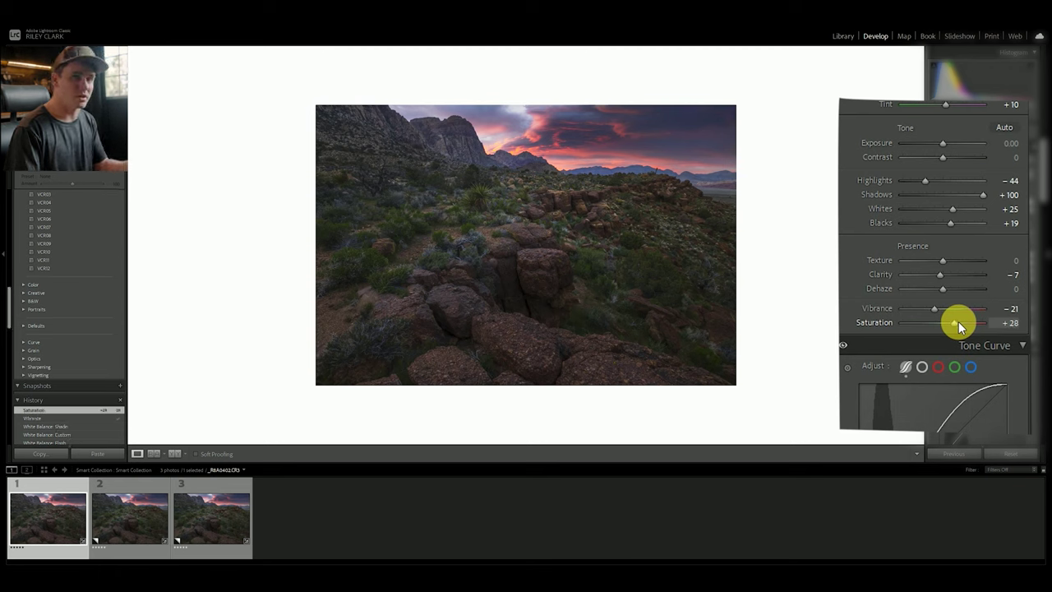
double_click(959, 322)
double_click(942, 261)
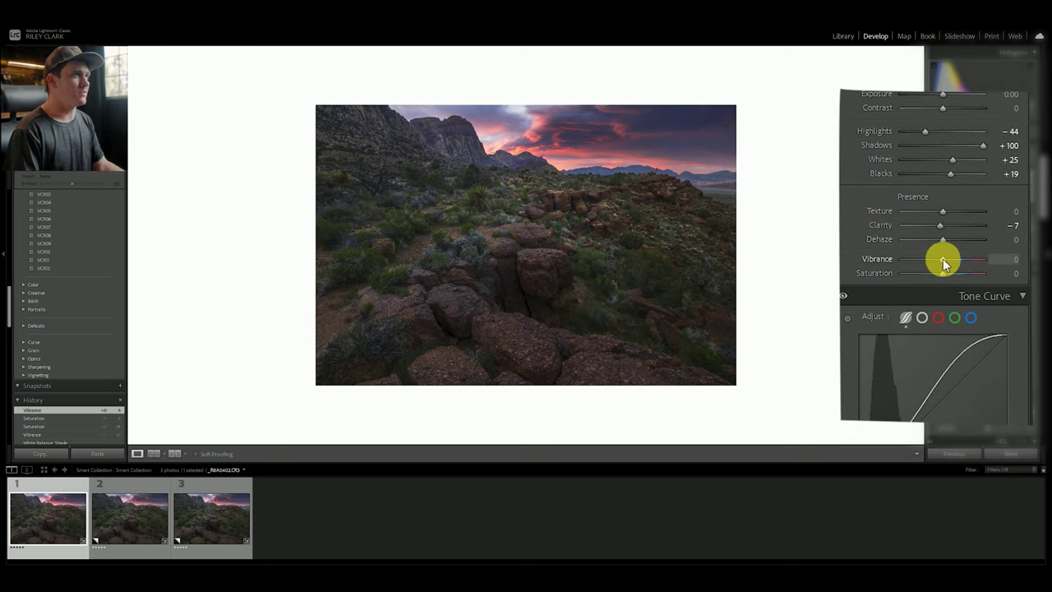
Step: Set Vibrance to −26 and Saturation to +39, and adjust the white balance temperature to a warmer look
mouse_move(943, 257)
left_mouse_down()
mouse_move(932, 261)
mouse_move(958, 272)
left_mouse_up()
scroll(938, 141, "up", 4)
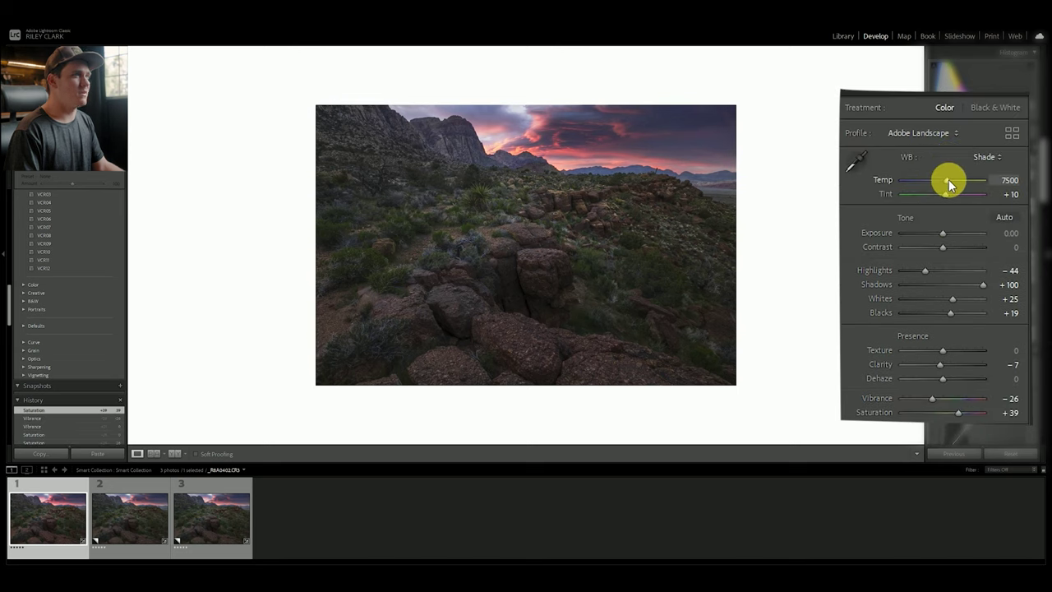
left_click_drag(948, 179, 954, 179)
key("ctrl+z")
left_click(1011, 180)
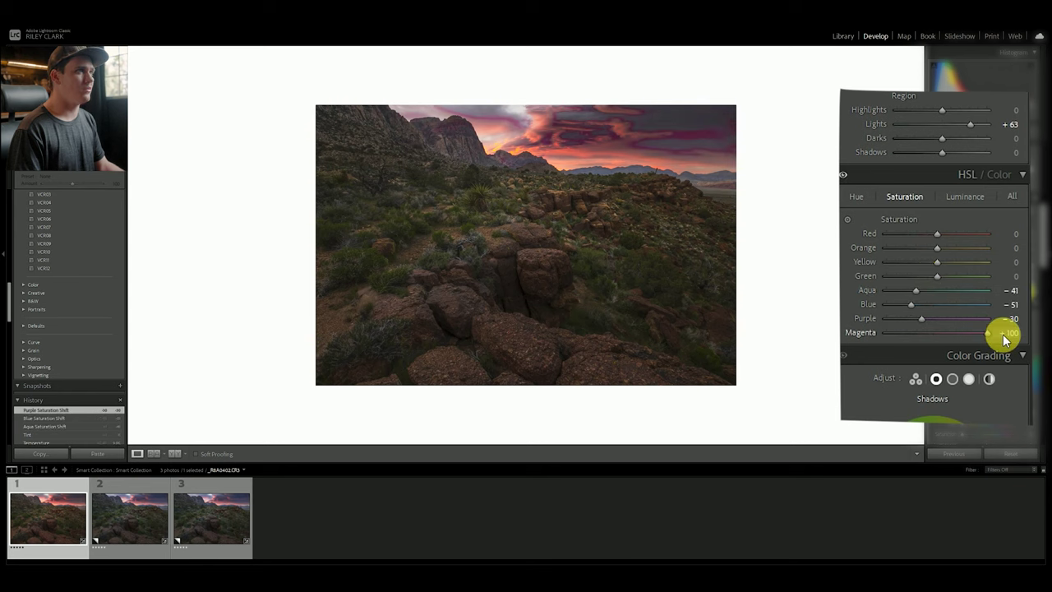
Step: Set the HSL saturation to Red +8, Orange −23, Yellow +23, Green −22, Aqua −41, Blue −51, Purple −30 and Magenta −5
left_click_drag(937, 332, 933, 332)
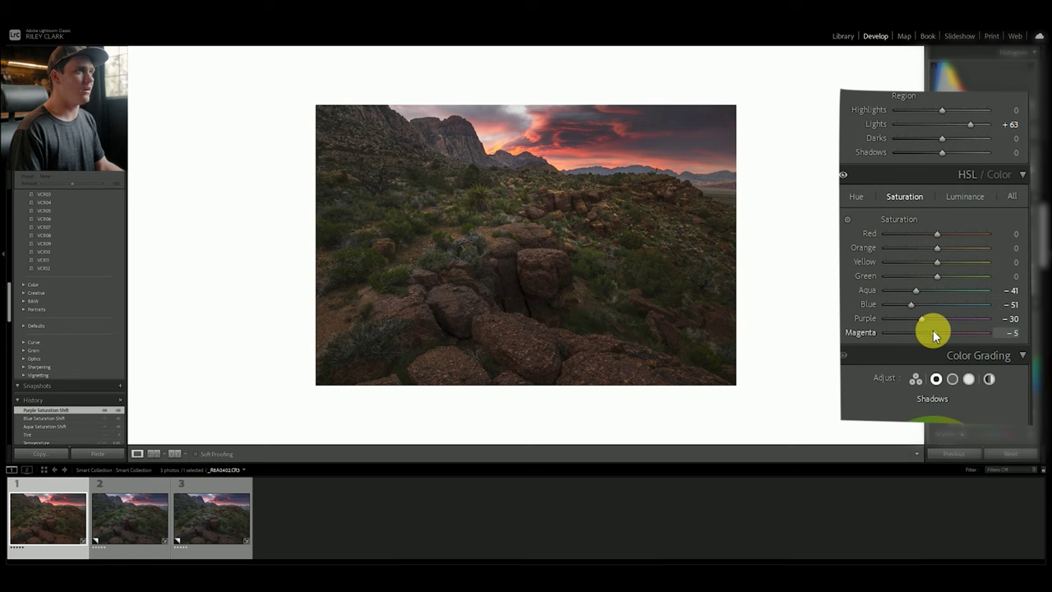
left_click_drag(946, 275, 942, 236)
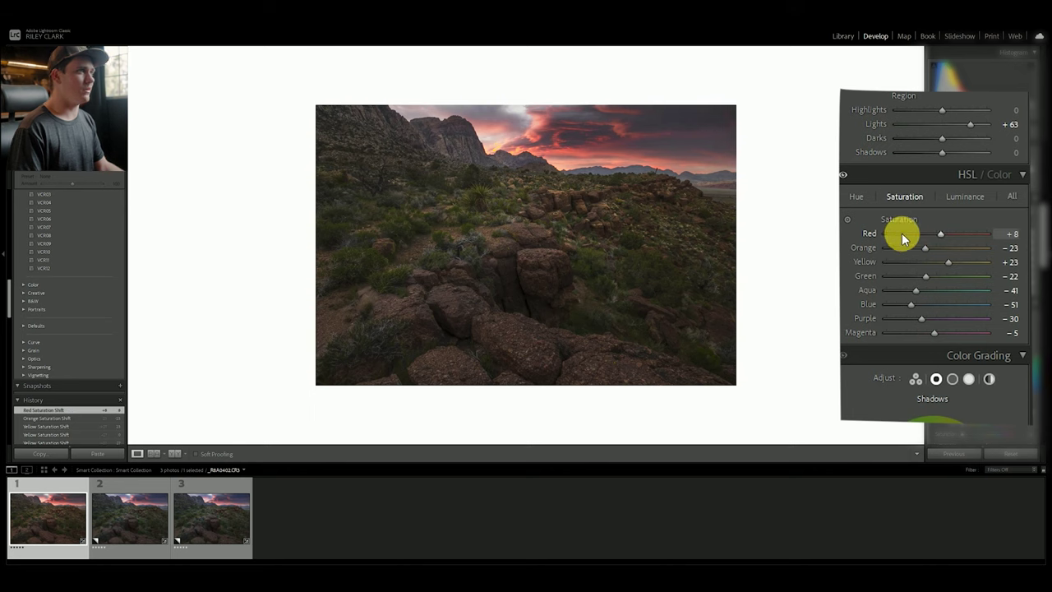
Step: Compare the warm-graded original side by side with the first virtual copy, and view the versions individually at a larger size
left_click(507, 195)
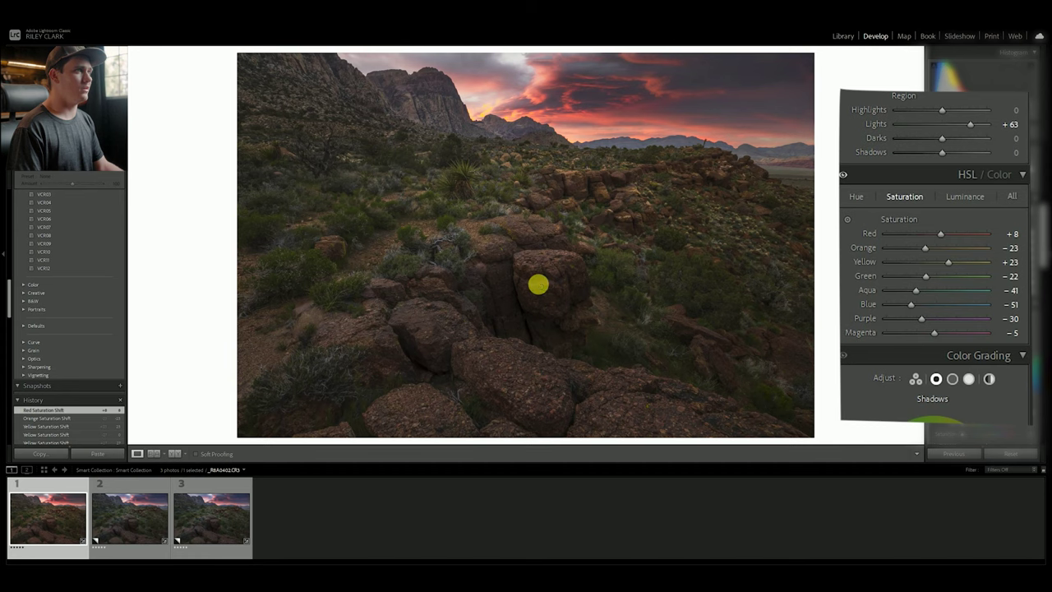
left_click(538, 285)
key("c")
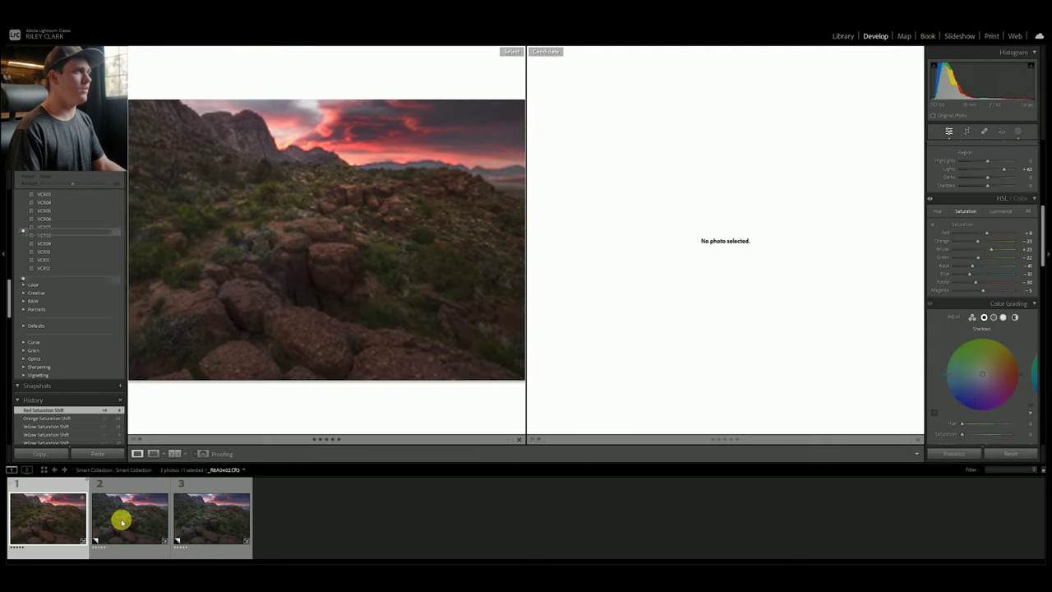
left_click(129, 516)
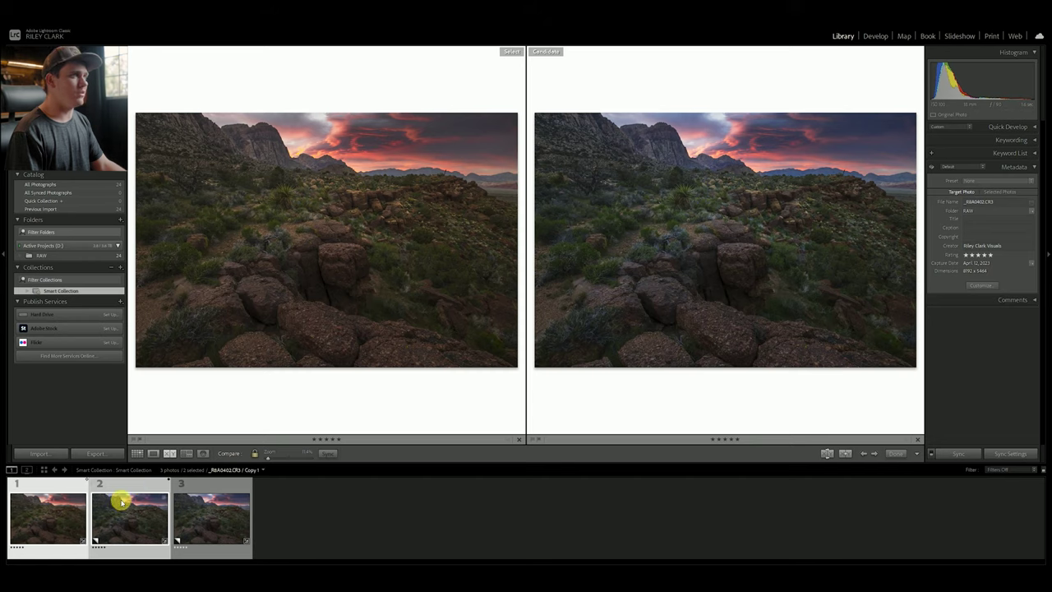
left_click(115, 499)
key("e")
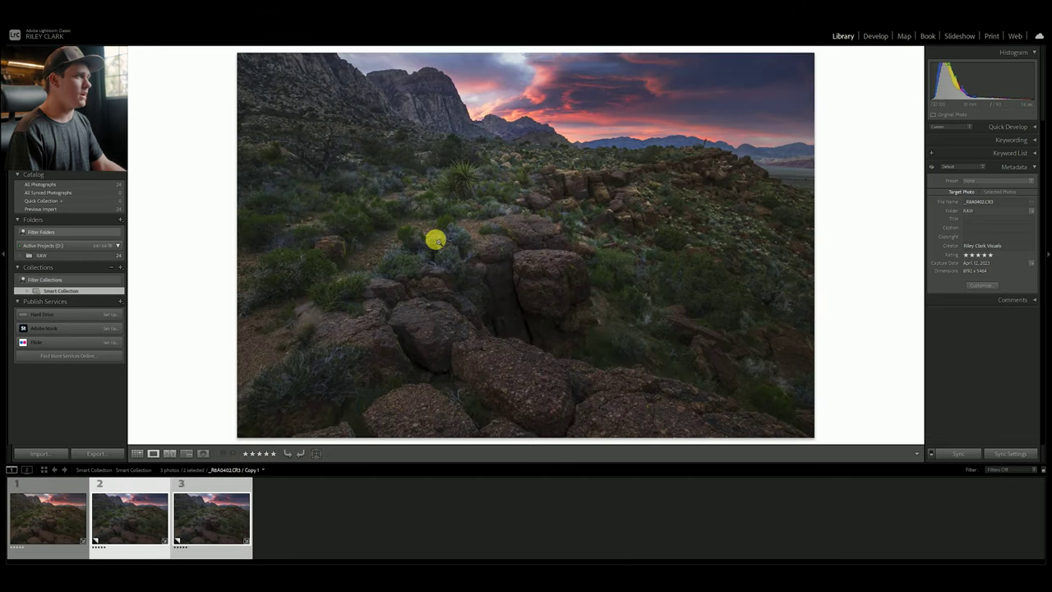
left_click(61, 521)
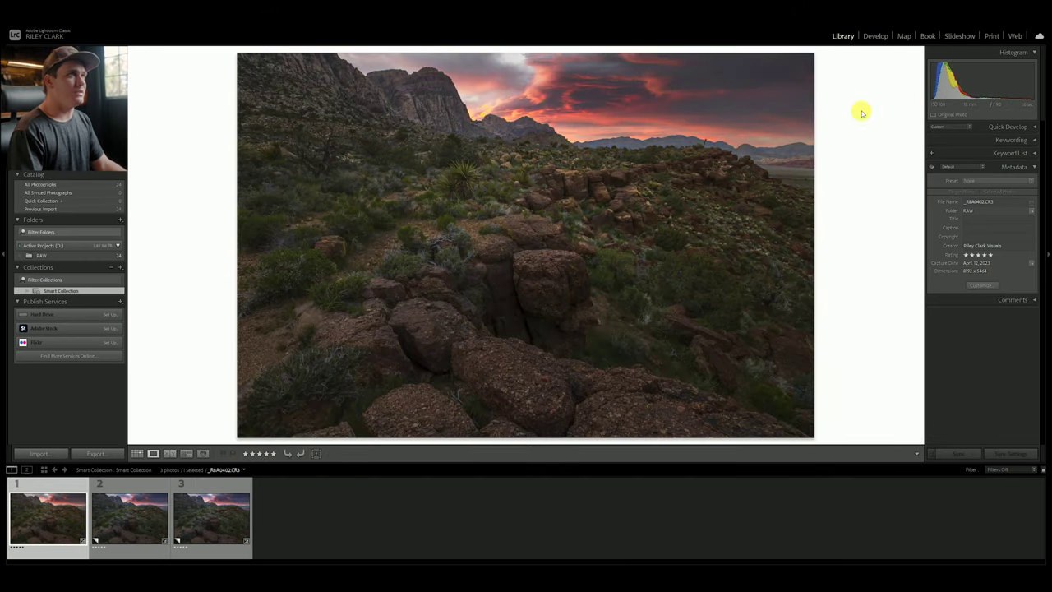
Step: Return to the Develop module and grade the shadows with Hue 238, Saturation 10, Luminance −12 and Blending 50
left_click(875, 37)
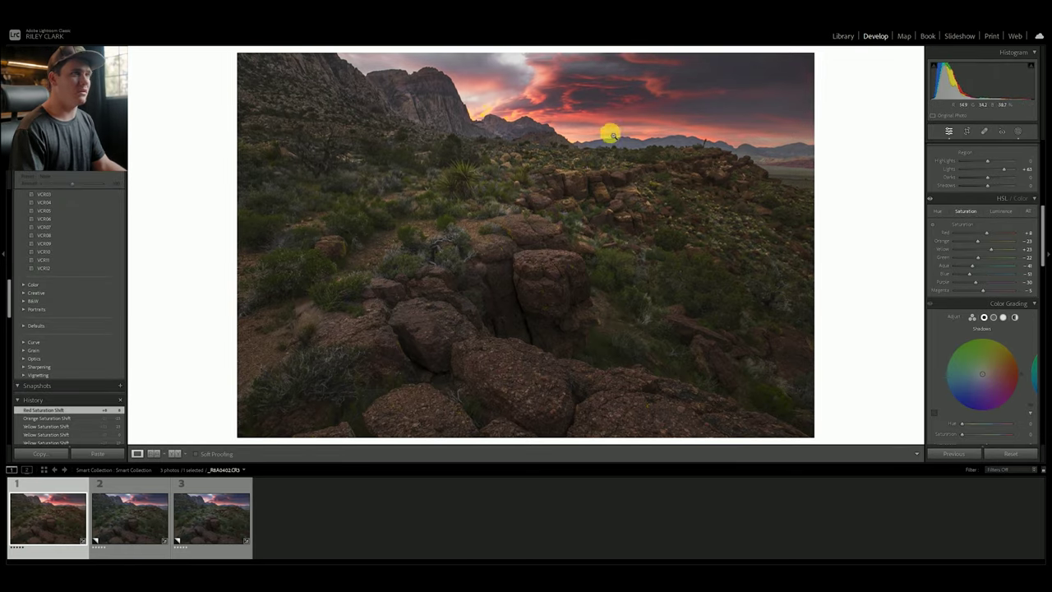
scroll(995, 358, "down", 3)
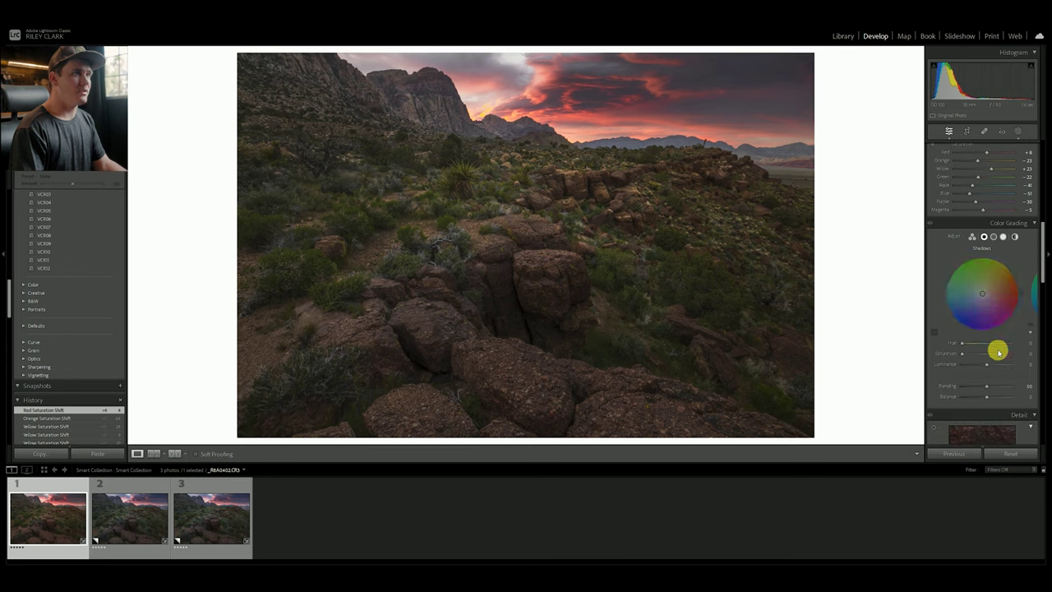
left_click(982, 293)
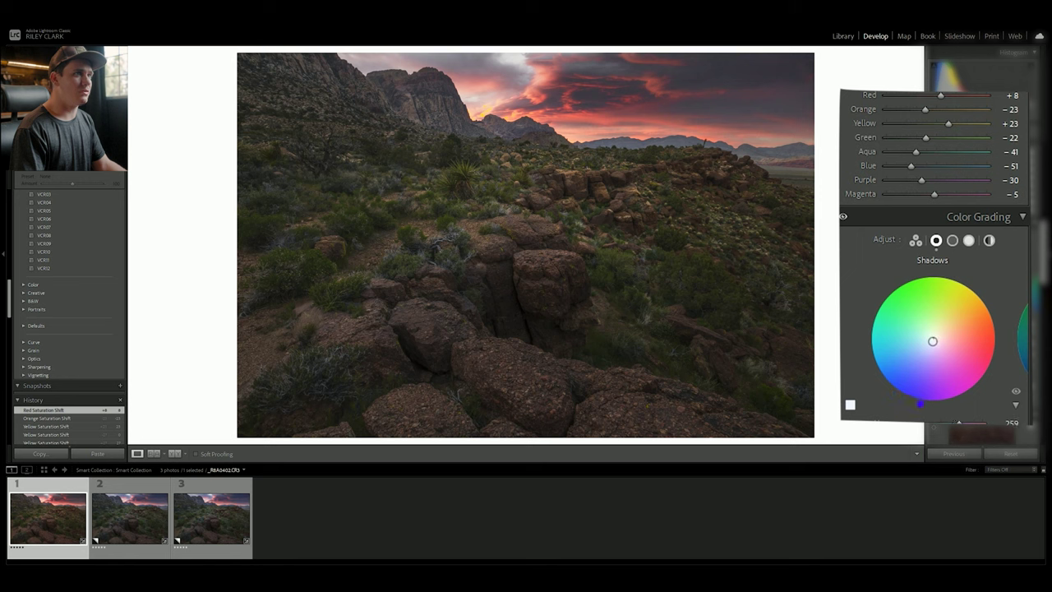
mouse_move(932, 344)
left_mouse_down()
mouse_move(921, 392)
mouse_move(930, 351)
mouse_move(948, 345)
mouse_move(936, 343)
left_mouse_up()
scroll(937, 343, "down", 3)
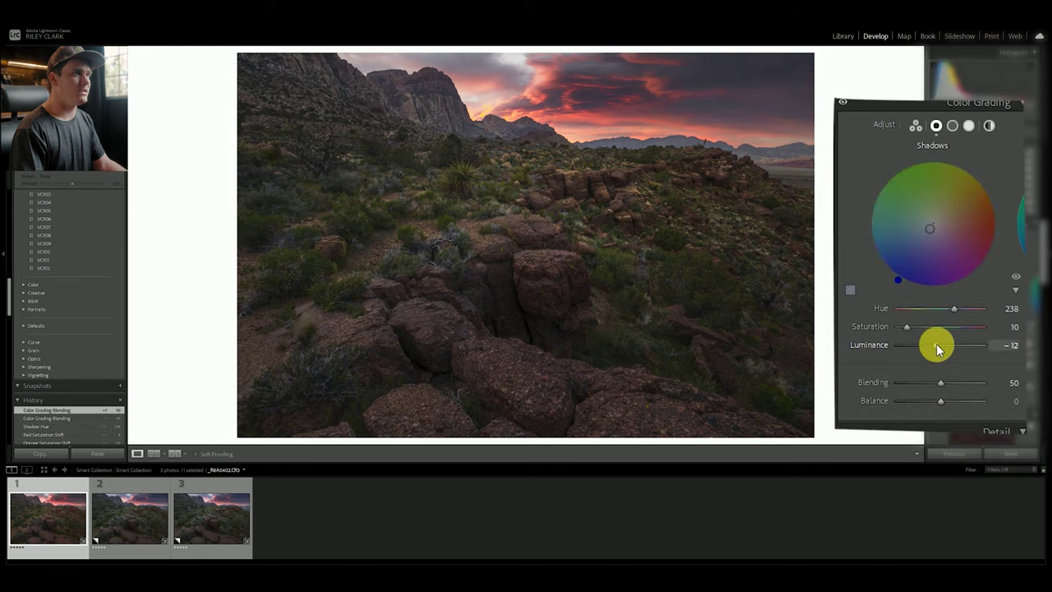
Step: Grade the highlights with an orange tint at Hue 40 and reduce the tint's saturation from 100
left_click(969, 125)
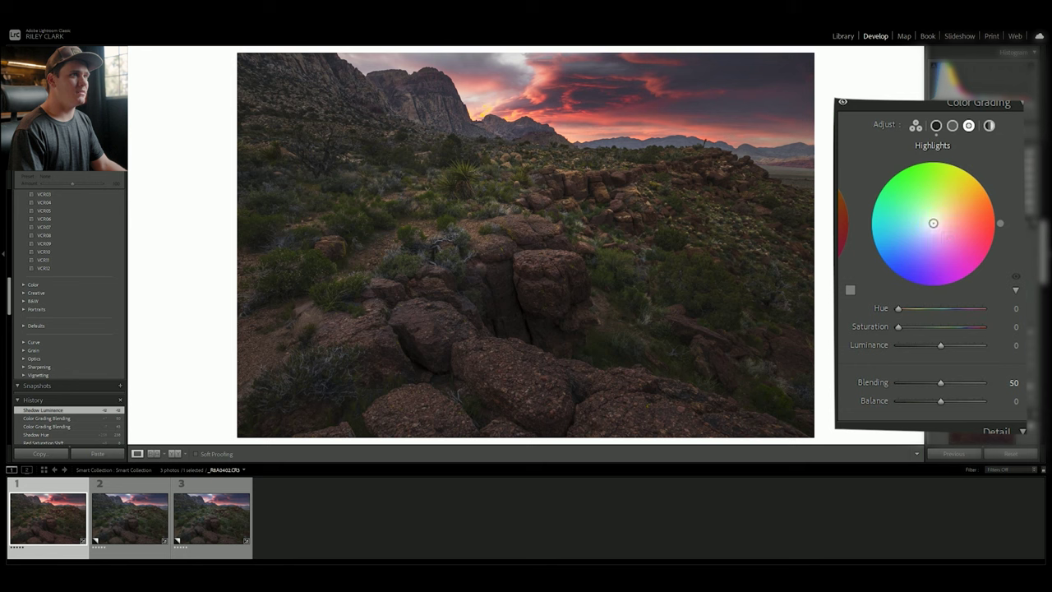
left_click_drag(933, 223, 931, 167)
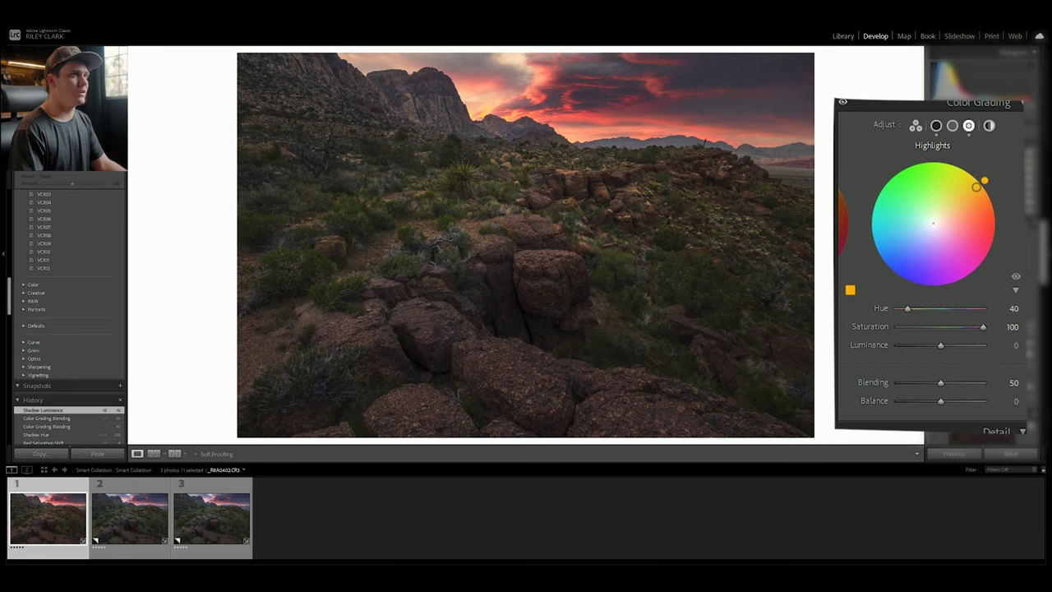
left_click_drag(983, 327, 925, 335)
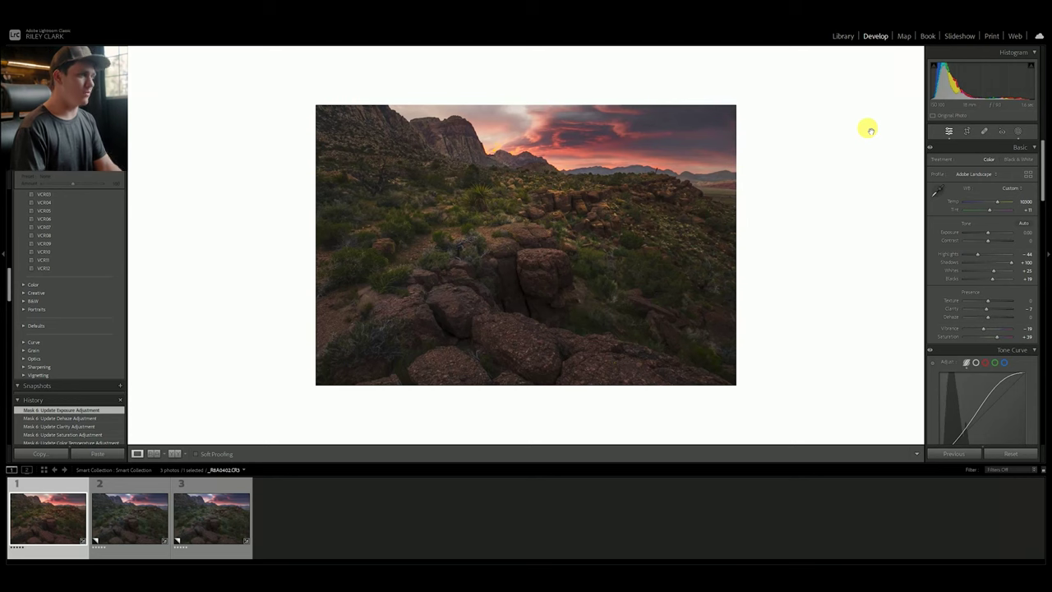
Step: Add a large radial gradient mask centered on the glowing sky above the mountains, with Contrast 12 and Whites 19
key("ctrl+minus")
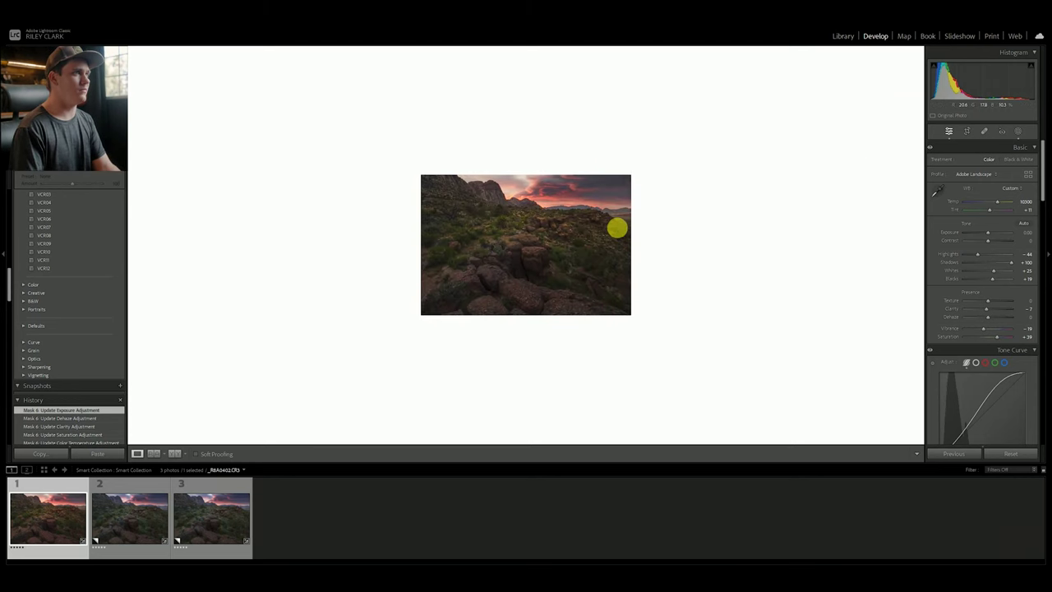
left_click(615, 228)
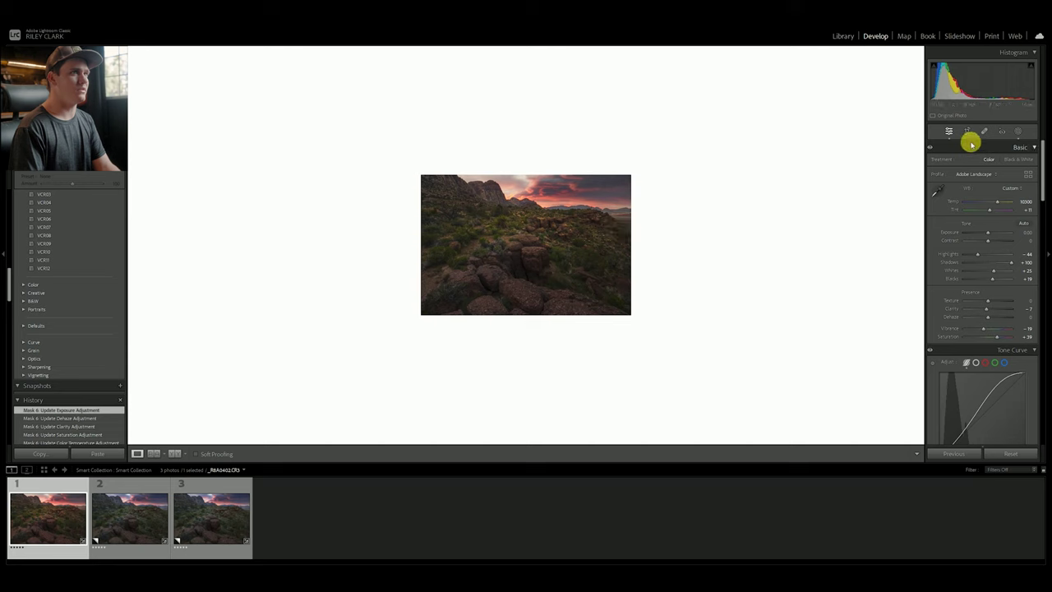
left_click(1018, 131)
left_click(833, 120)
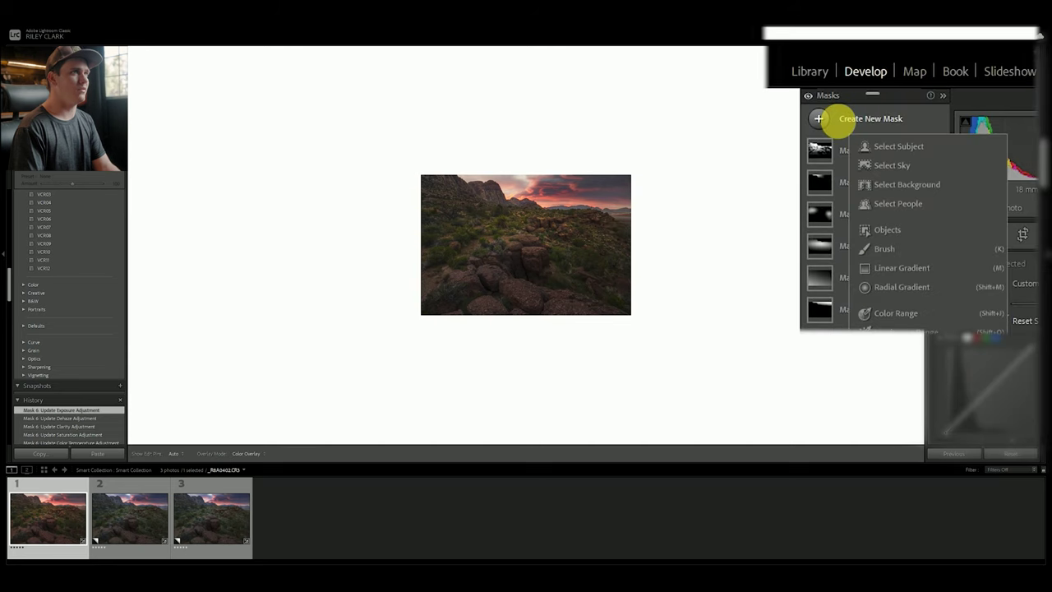
left_click(896, 285)
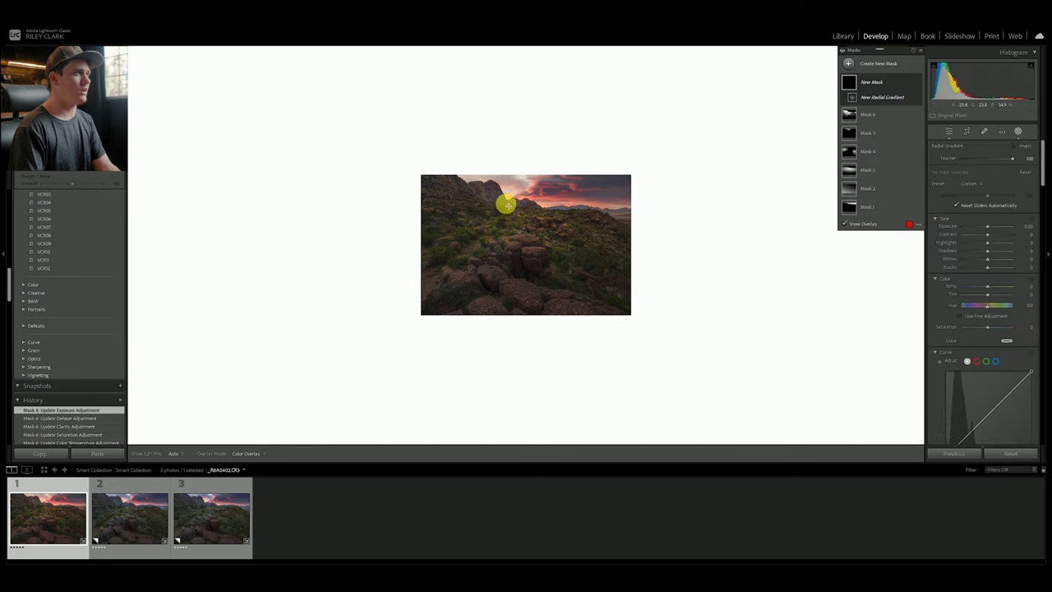
left_click_drag(505, 186, 728, 307)
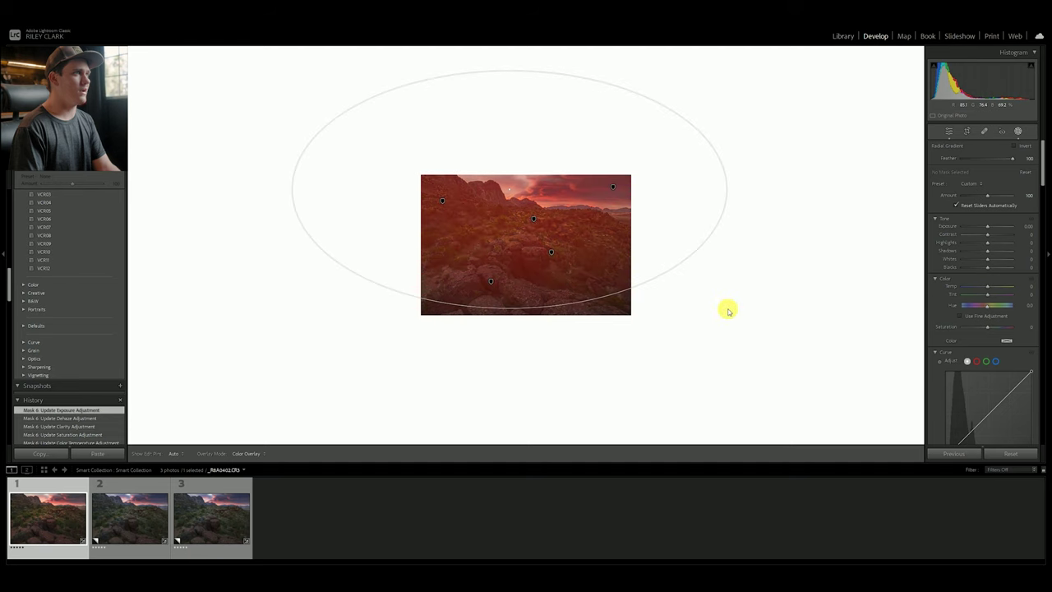
left_click(521, 189)
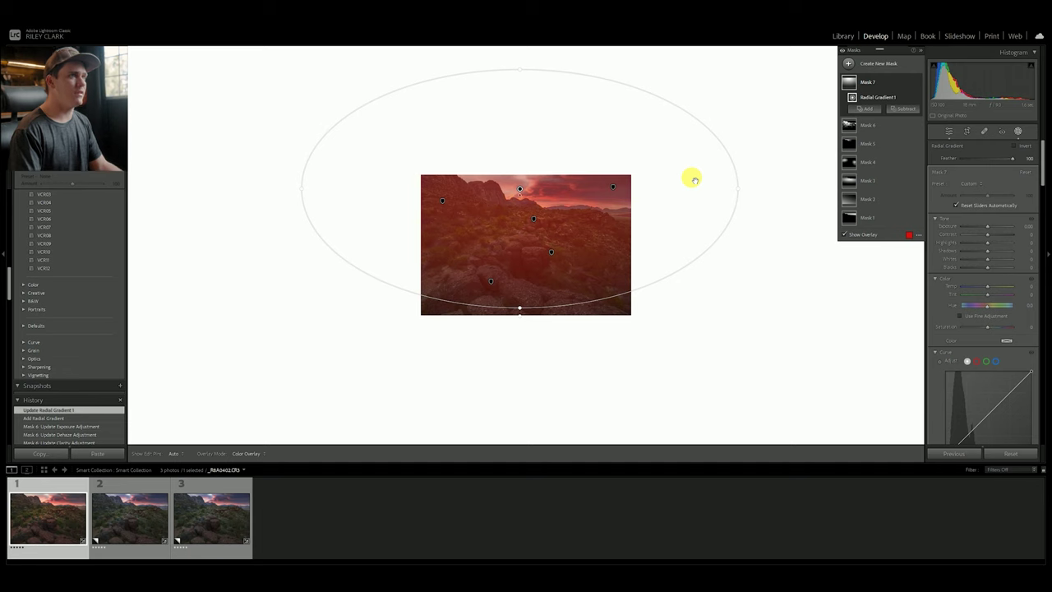
left_click_drag(989, 261, 990, 235)
left_click_drag(948, 206, 949, 206)
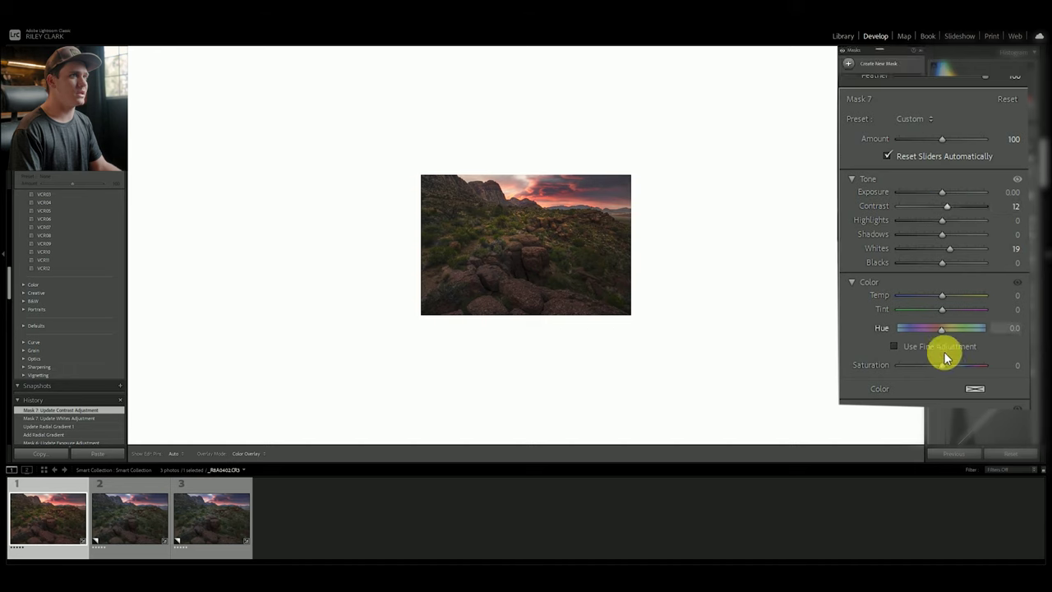
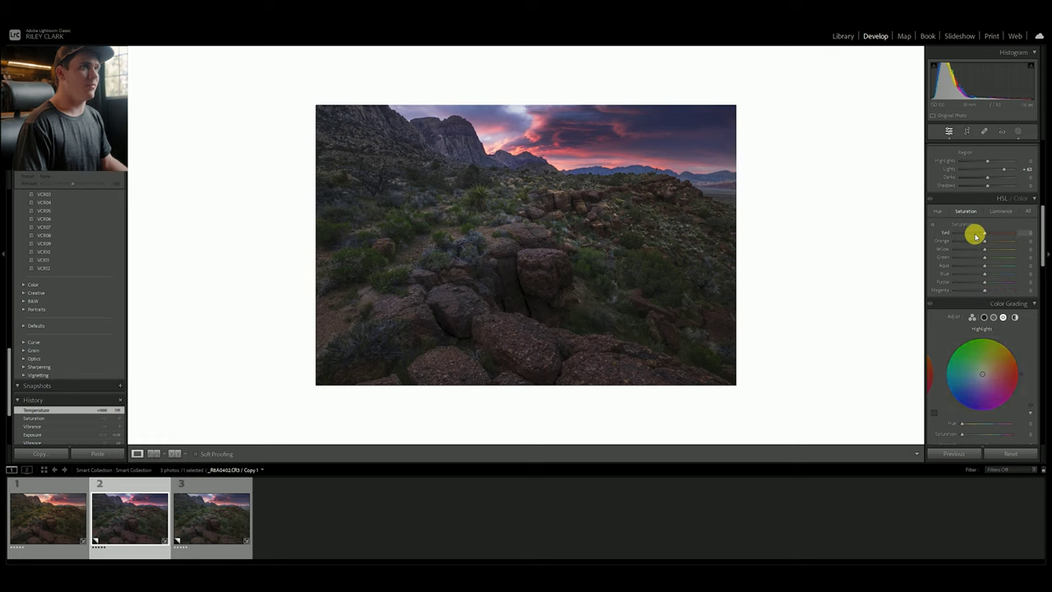
Step: Set the first virtual copy's HSL hue to Red +18 and Orange +27, and shift its Yellow through Magenta hues
left_click(942, 212)
left_click(964, 217)
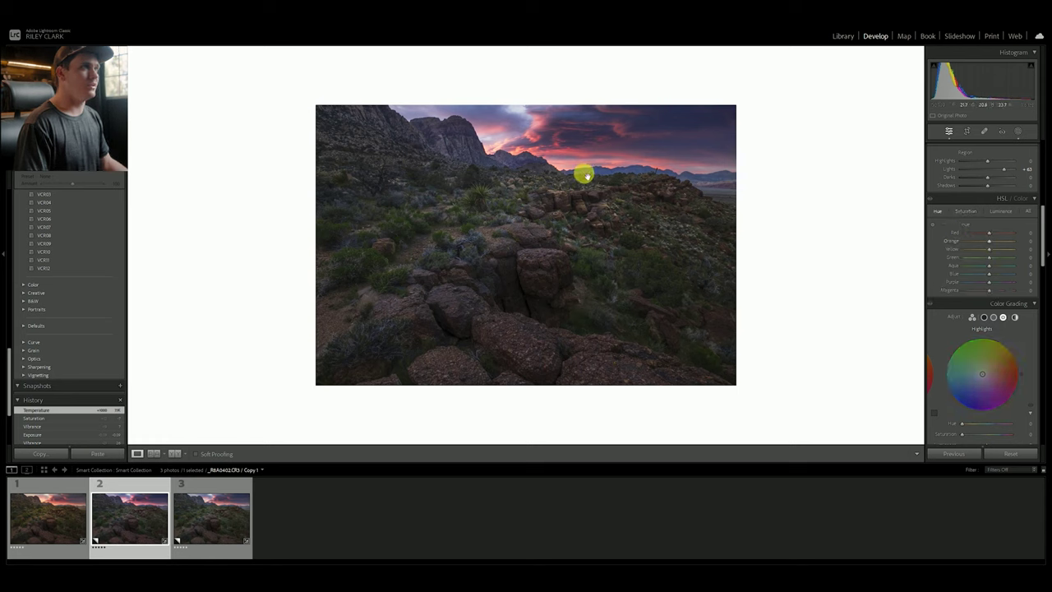
left_click_drag(885, 208, 959, 233)
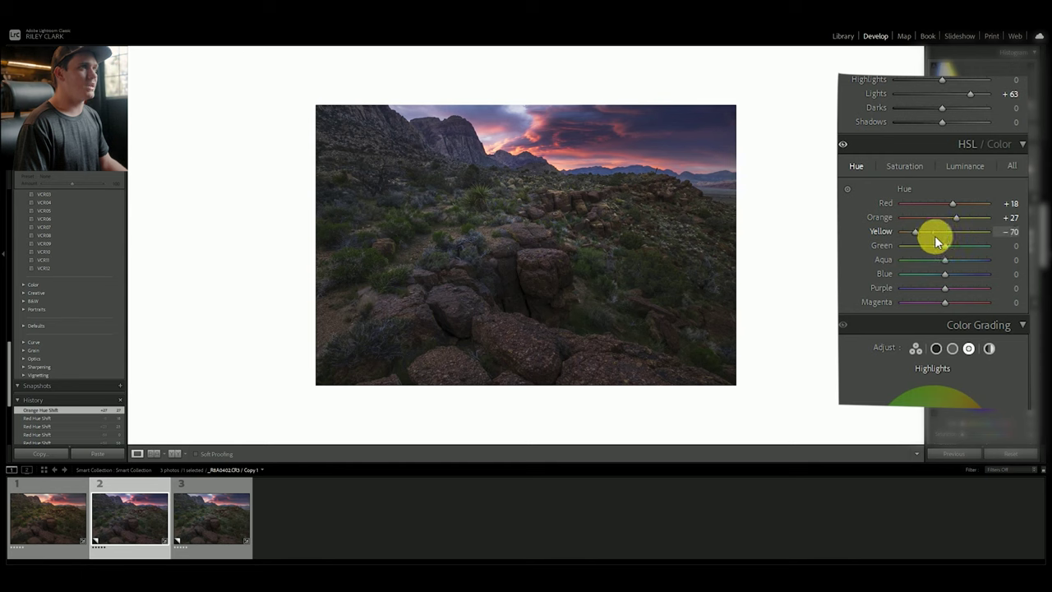
mouse_move(942, 245)
left_mouse_down()
mouse_move(956, 260)
mouse_move(945, 260)
mouse_move(960, 249)
mouse_move(965, 262)
mouse_move(953, 262)
left_mouse_up()
left_click_drag(944, 273, 888, 305)
Step: Reduce the first virtual copy's HSL saturation to Aqua −42 and Blue −20, and set its Vibrance to −5
left_click(904, 164)
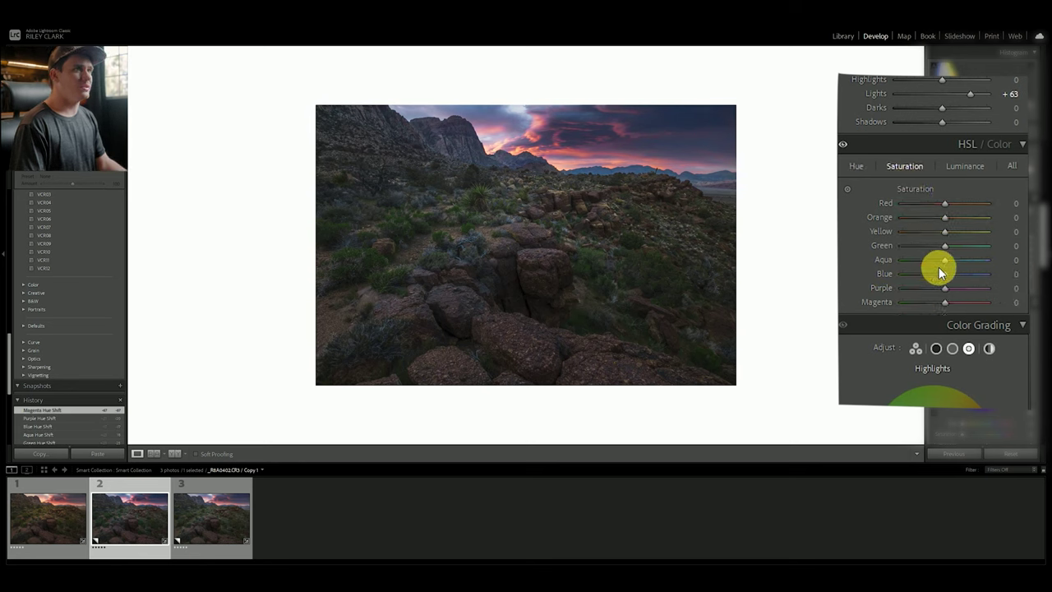
left_click_drag(944, 260, 931, 276)
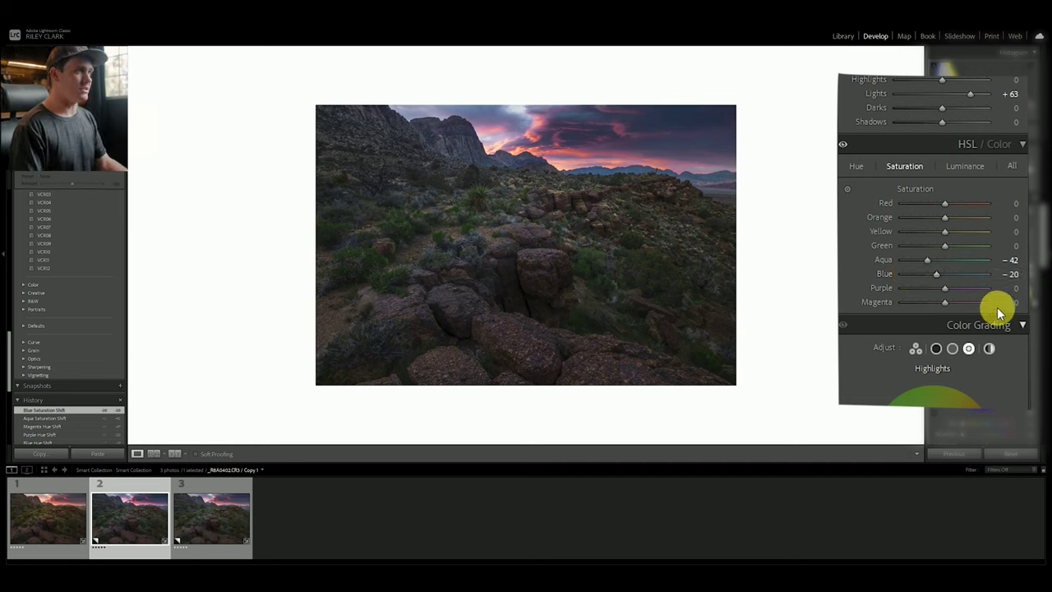
scroll(1001, 156, "up", 3)
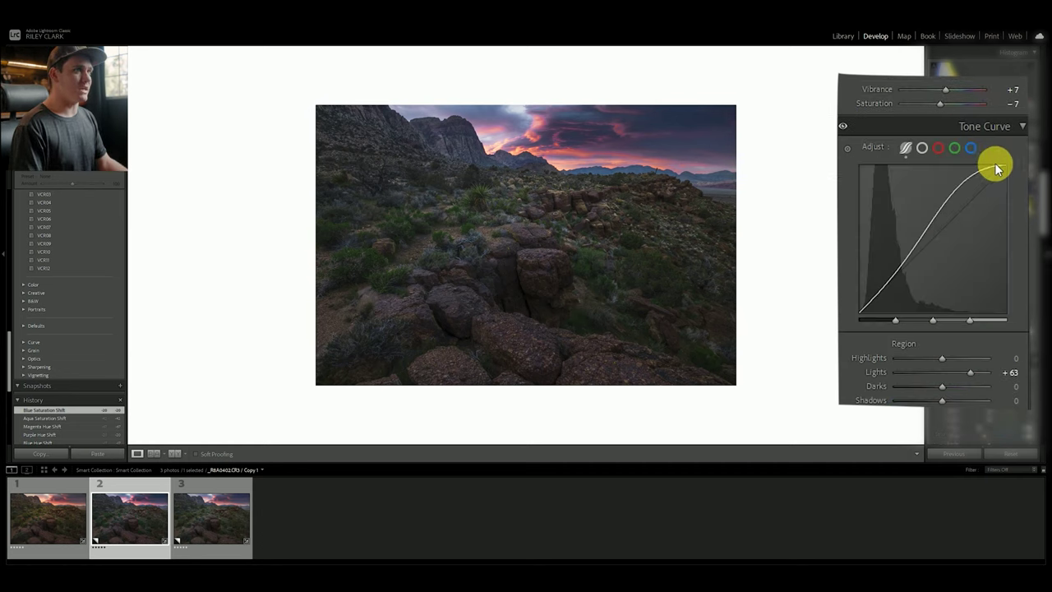
scroll(995, 160, "up", 3)
left_click_drag(948, 228, 941, 242)
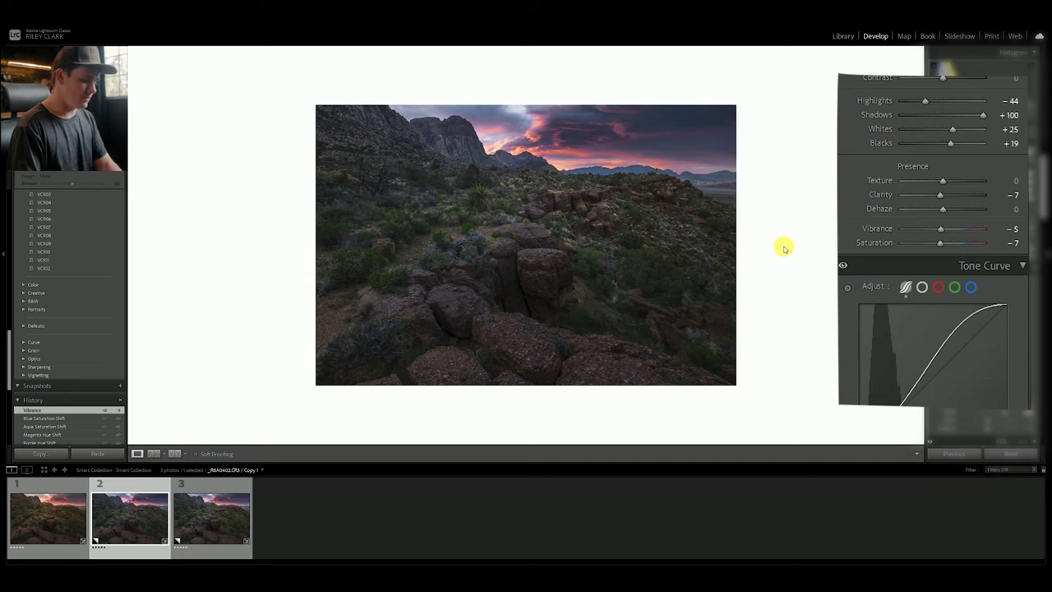
Step: Check the first virtual copy against its before state, and compare it side by side with the warm original
key("backslash")
key("backslash")
key("backslash")
key("backslash")
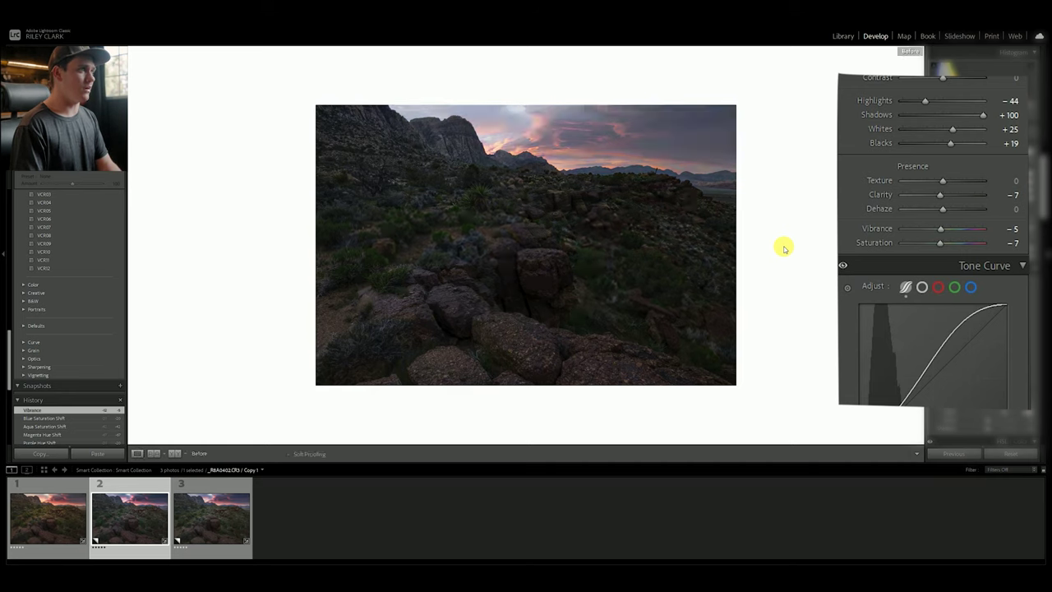
key("c")
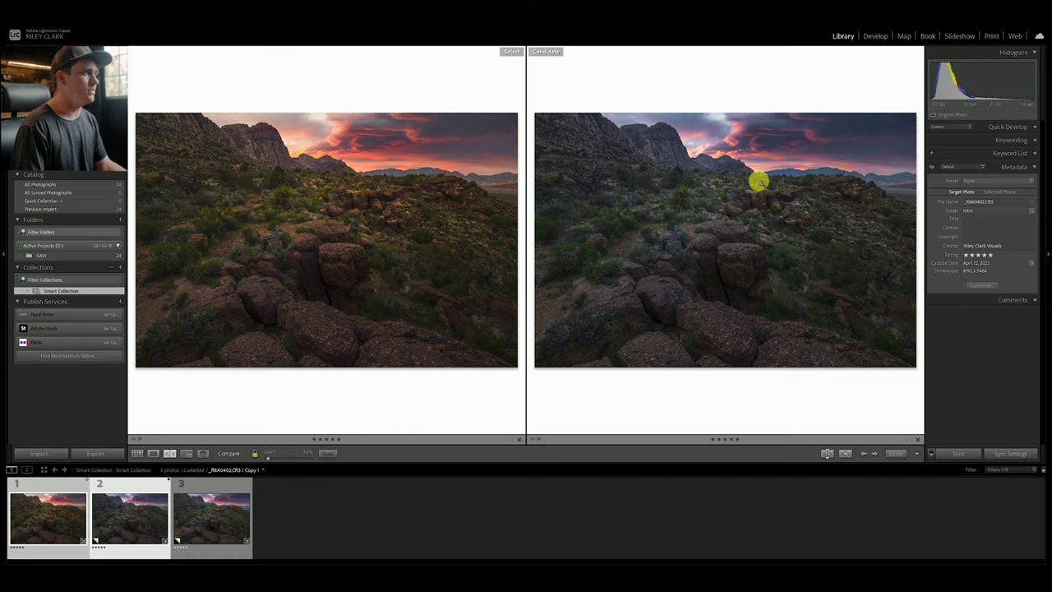
Step: Return the first virtual copy to the Develop module and grade its midtones with a subtle tint and Luminance +32
left_click(312, 499)
left_click(124, 521)
key("d")
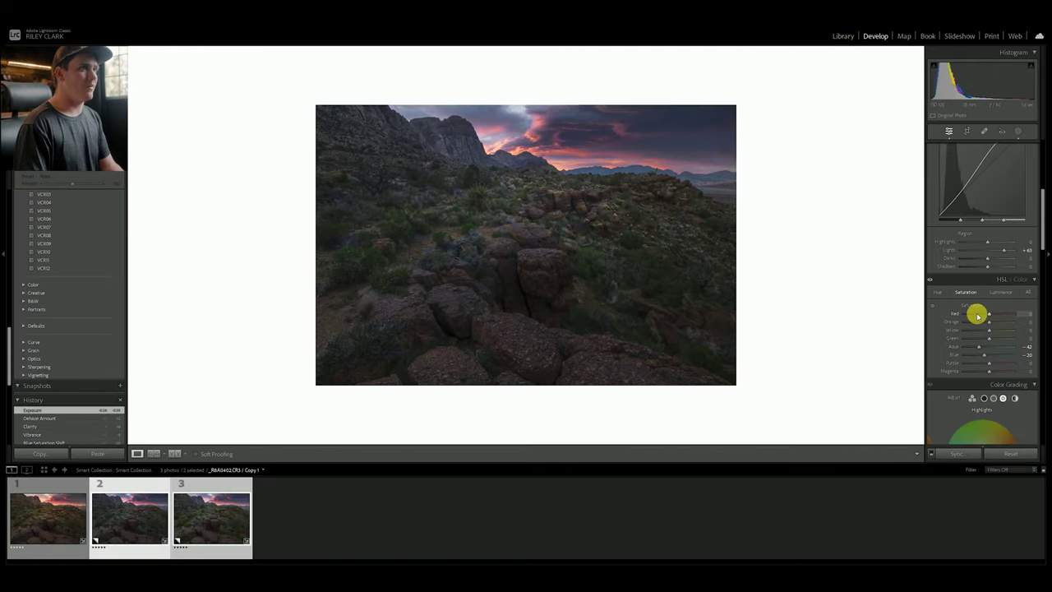
scroll(977, 314, "down", 4)
left_click(993, 237)
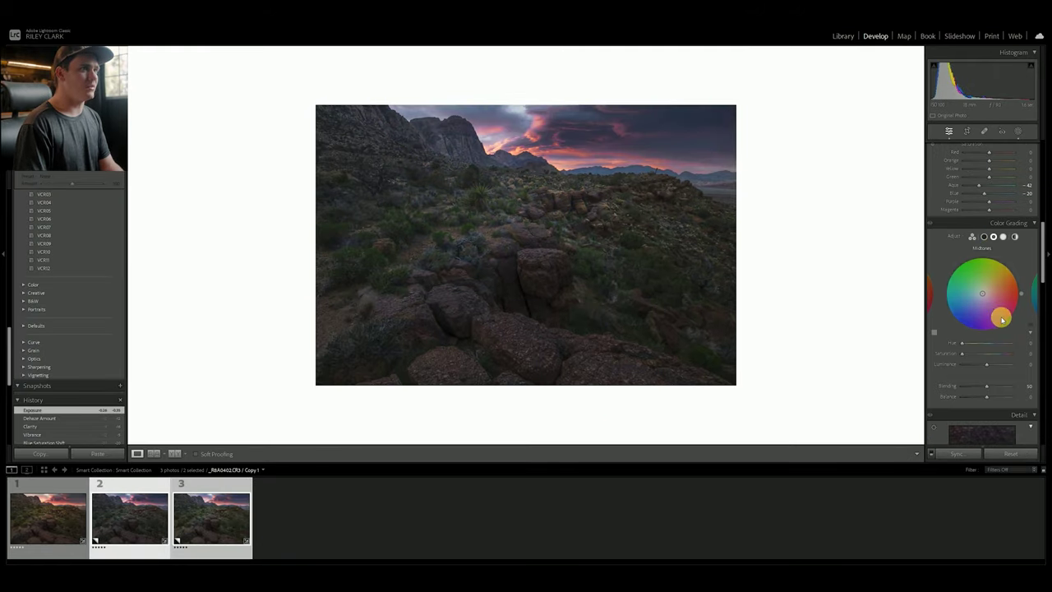
left_click_drag(986, 364, 993, 364)
left_click_drag(954, 331, 953, 332)
left_click(933, 210)
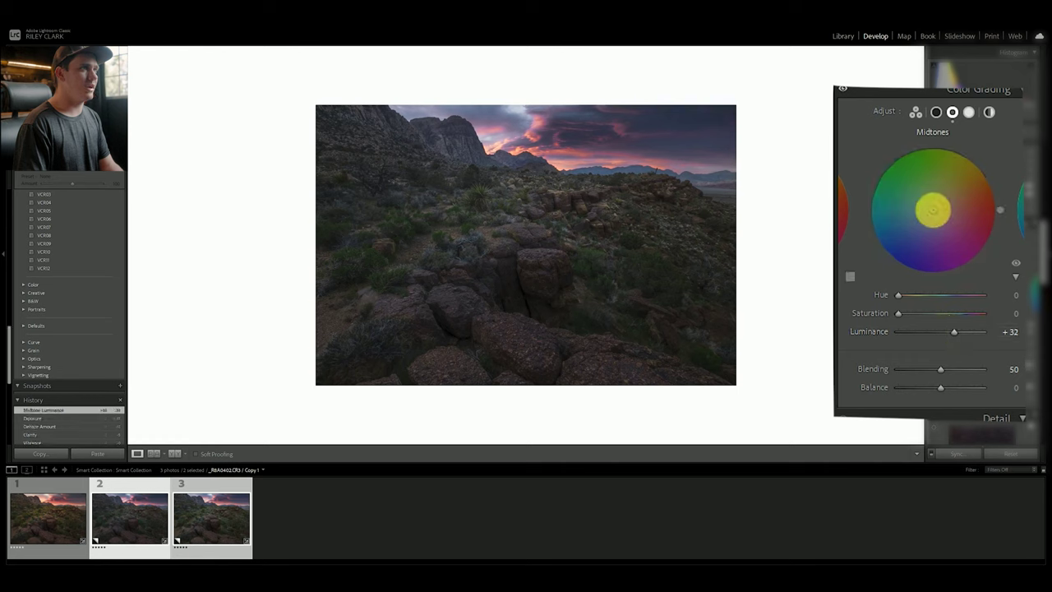
left_click_drag(933, 210, 931, 209)
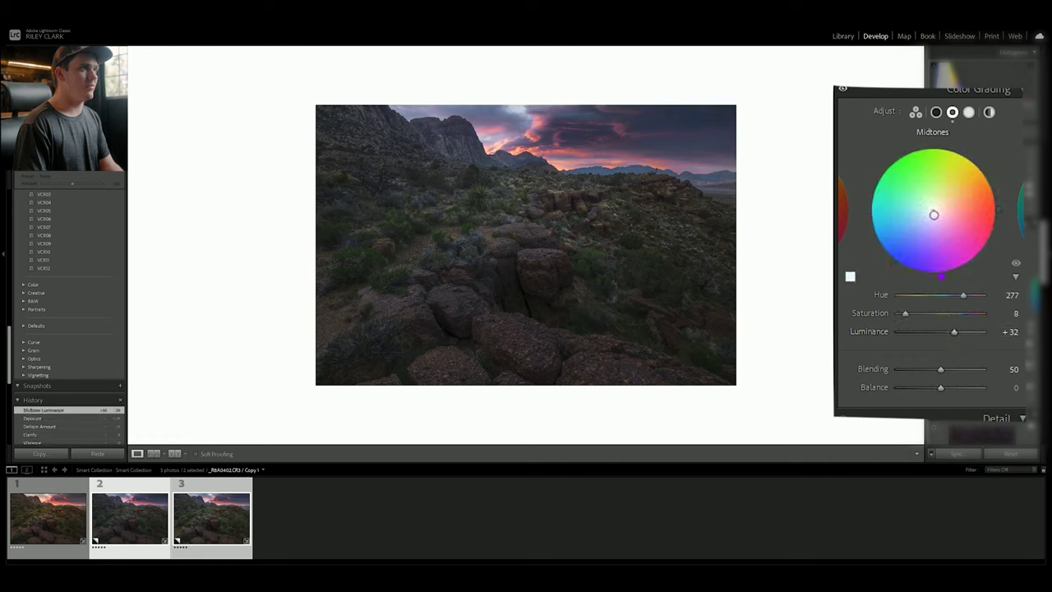
mouse_move(904, 314)
left_mouse_down()
mouse_move(929, 313)
mouse_move(917, 318)
left_mouse_up()
Step: Grade the shadows blue with Hue 227, Saturation 18 and Luminance −22, and set Blending to 13 and Balance to −17
left_click(970, 112)
left_click(935, 113)
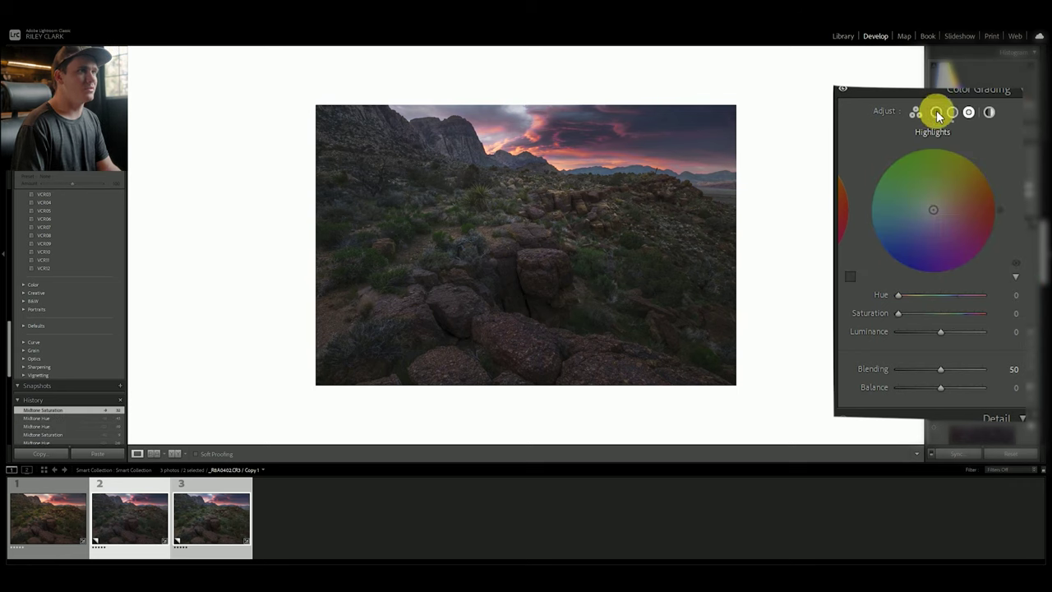
left_click_drag(932, 200, 930, 212)
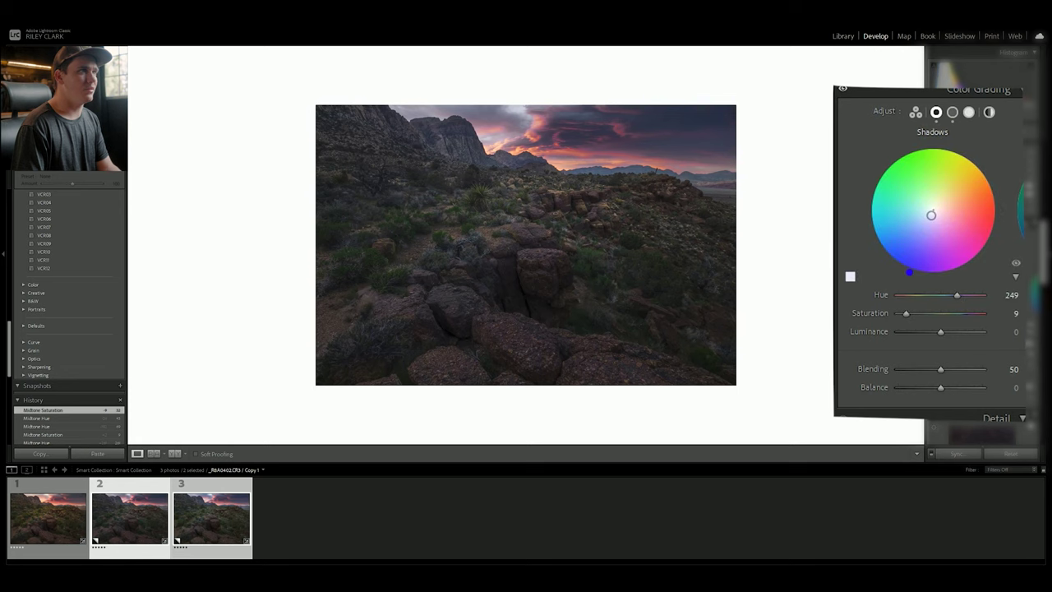
left_click_drag(933, 215, 934, 214)
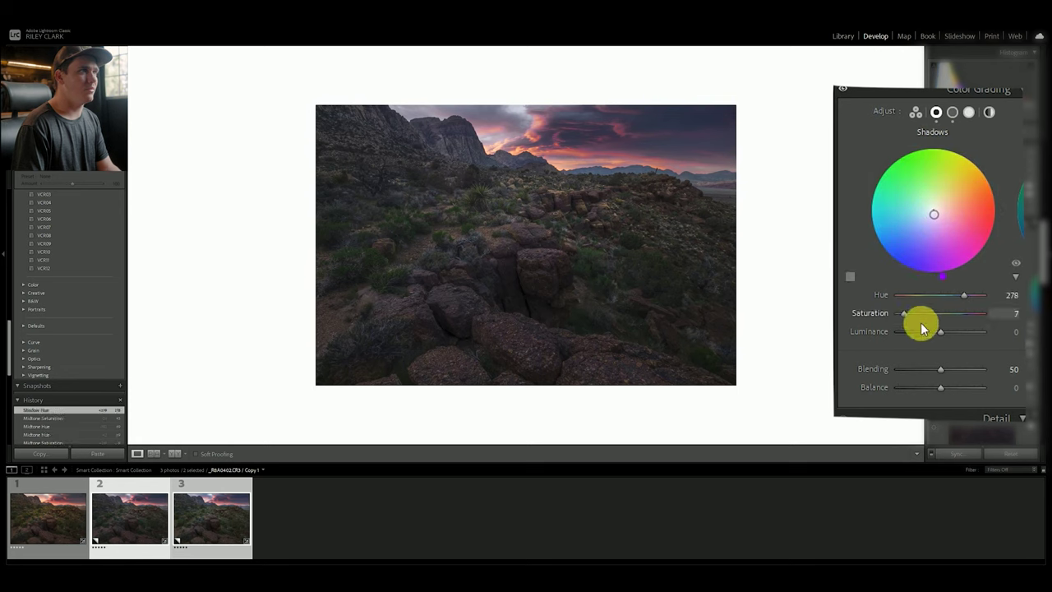
left_click_drag(924, 319, 995, 309)
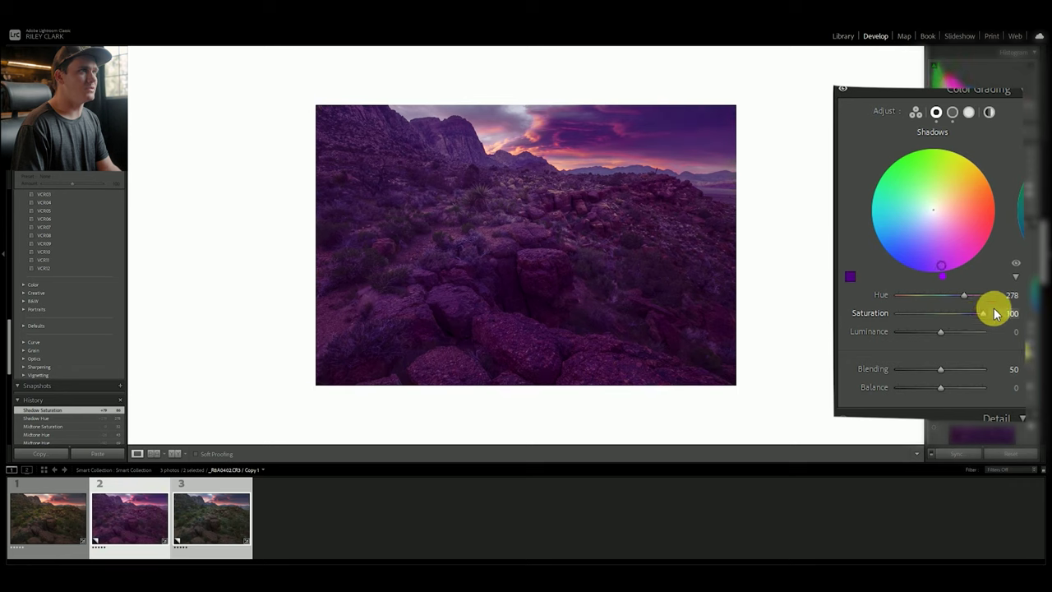
left_click_drag(941, 266, 899, 252)
left_click_drag(983, 313, 919, 318)
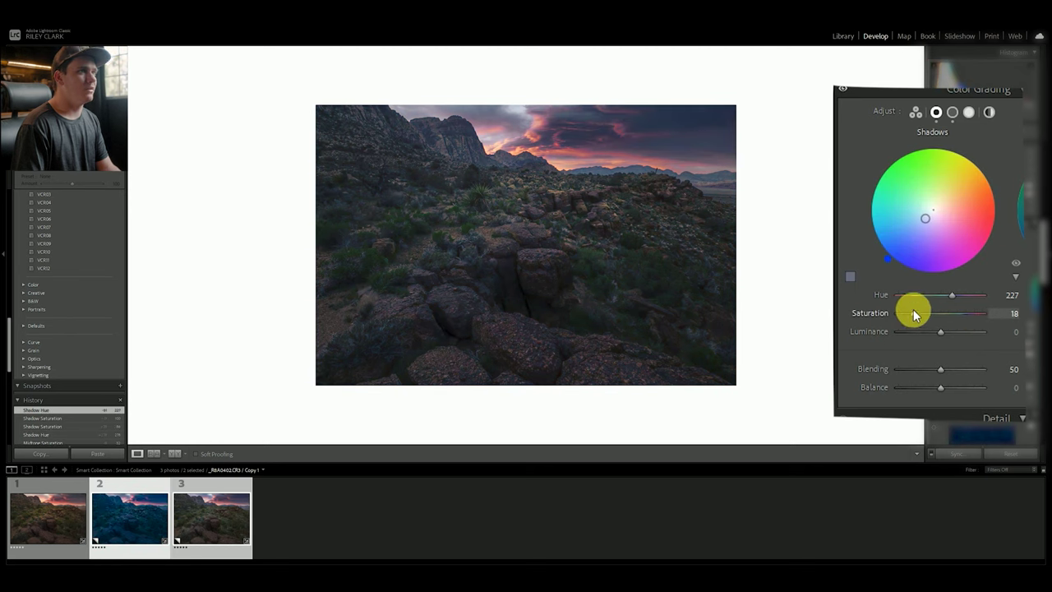
left_click(843, 89)
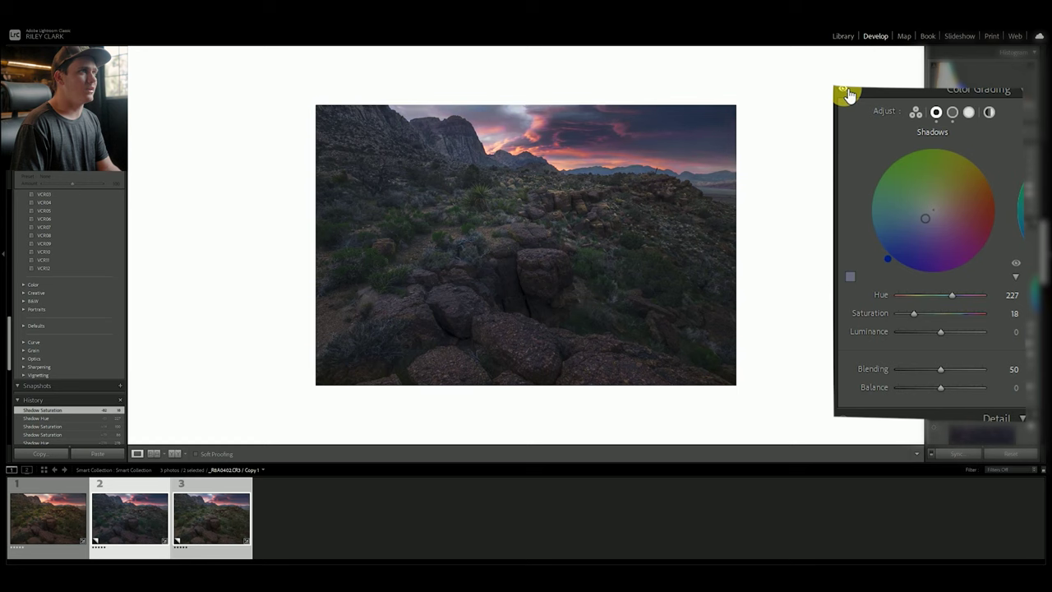
left_click_drag(939, 333, 930, 383)
left_click(917, 387)
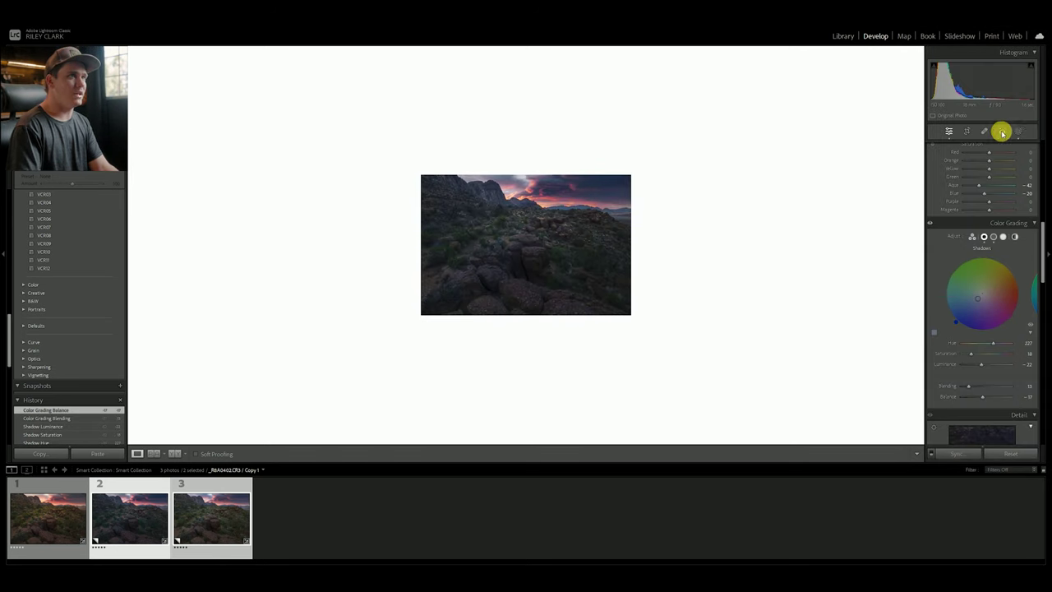
Step: Lower the Whites in an inverted radial gradient mask and raise them in a second large radial mask centered on the sunset
left_click(1018, 132)
left_click_drag(988, 253, 983, 261)
key("shift+m")
left_click_drag(512, 185, 778, 324)
left_click_drag(692, 278, 693, 274)
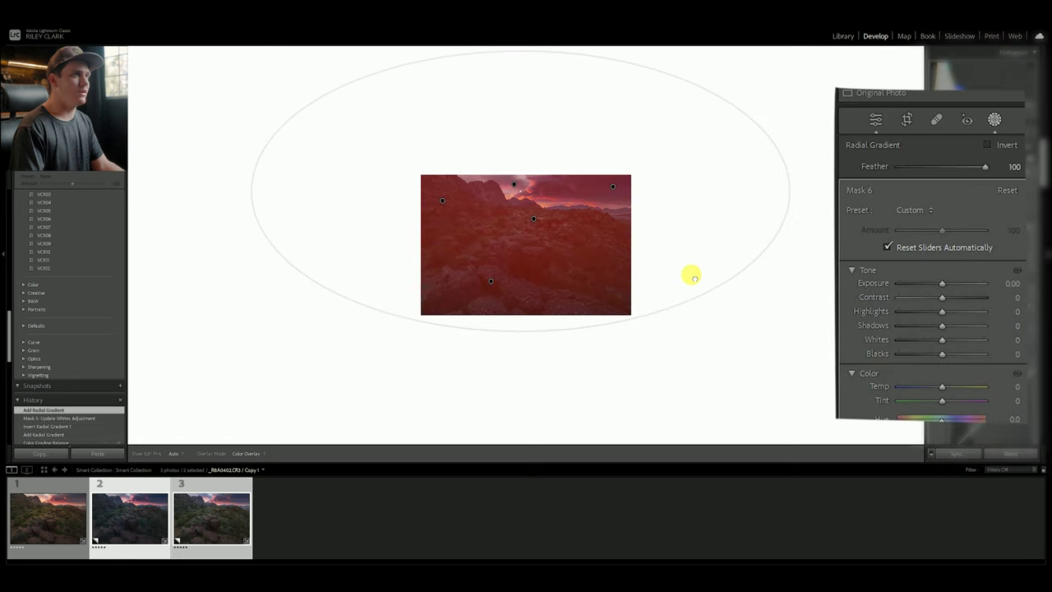
left_click_drag(942, 339, 955, 337)
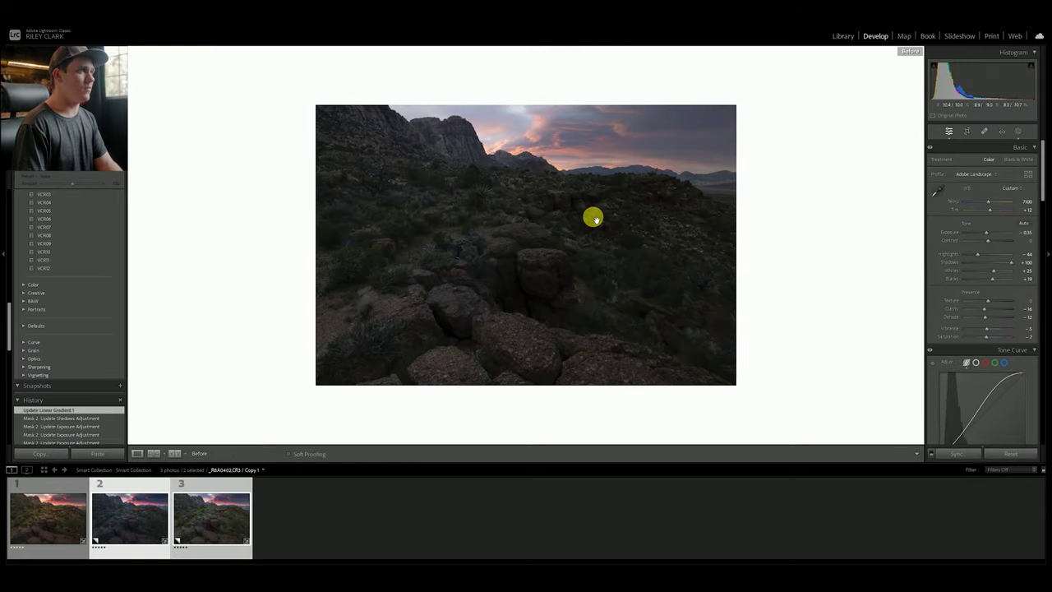
Step: Check the first virtual copy against its before state, compare the versions, and open the second virtual copy in the Develop module
key("backslash")
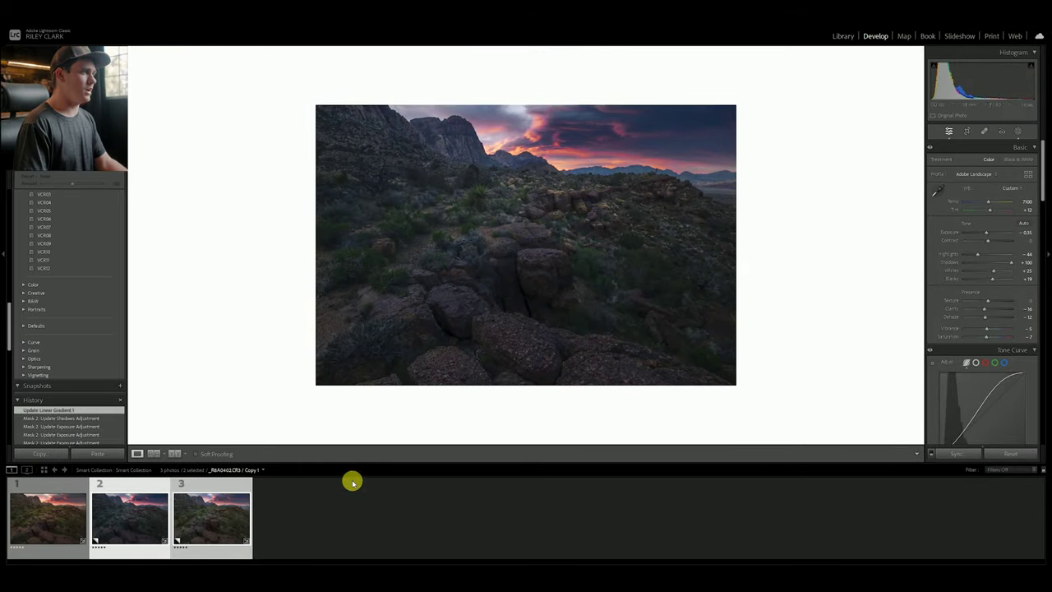
left_click(329, 526)
left_click(205, 515)
key("c")
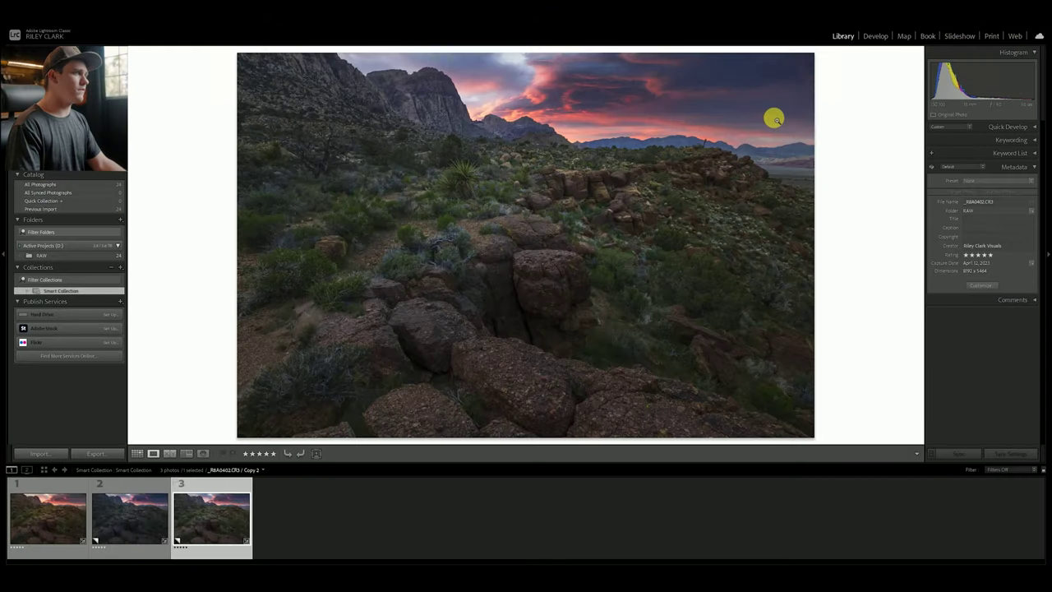
left_click(876, 36)
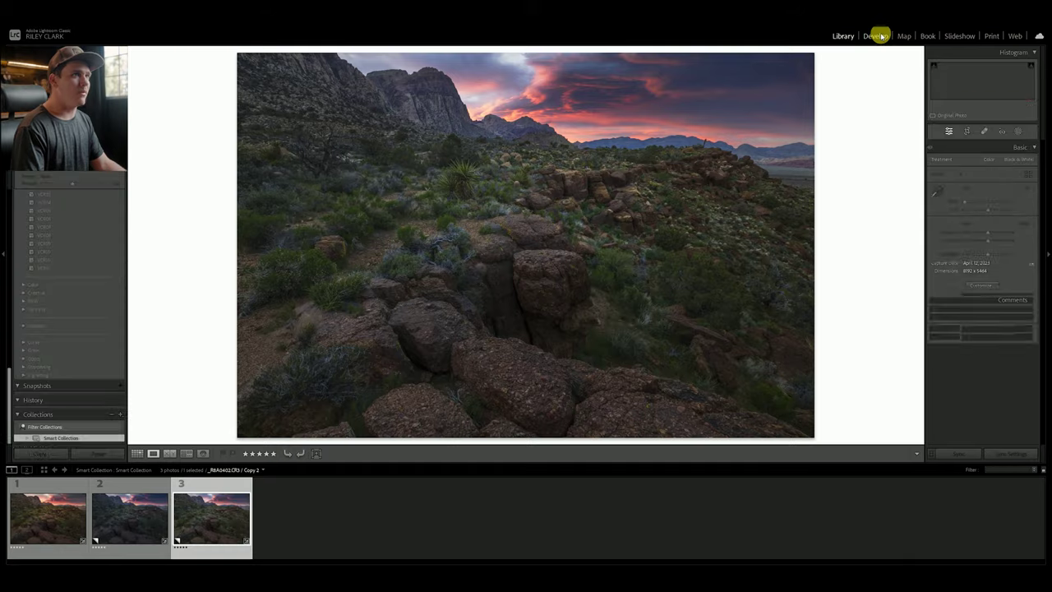
left_click_drag(939, 286, 903, 269)
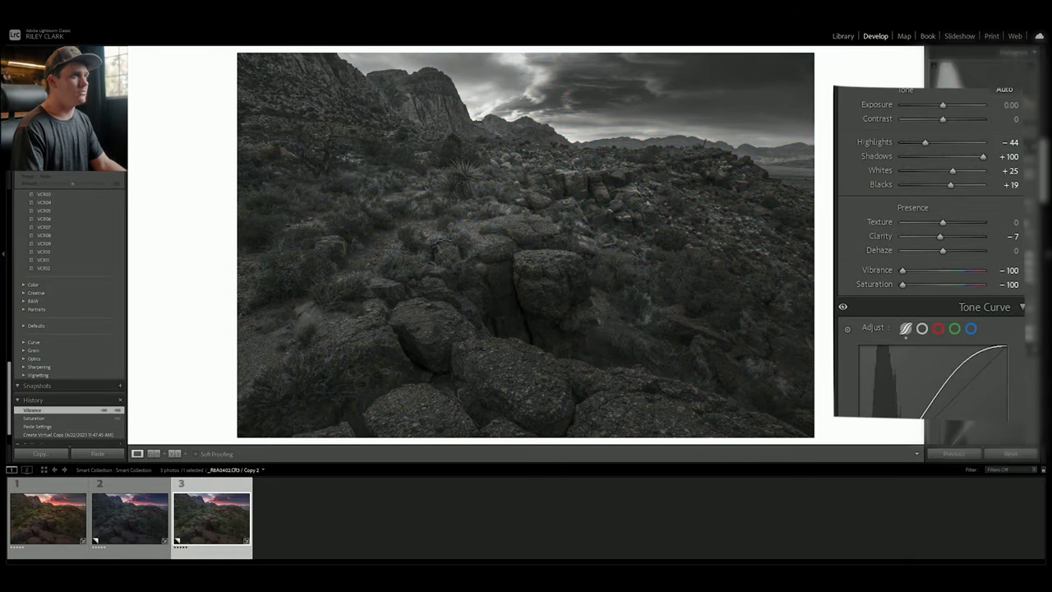
key("ctrl+z")
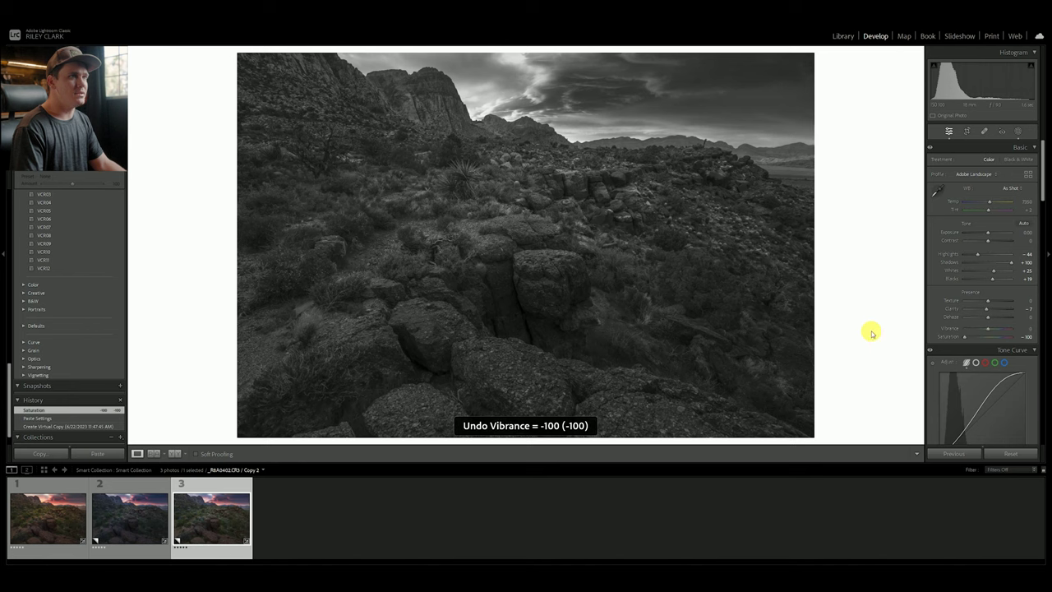
key("ctrl+z")
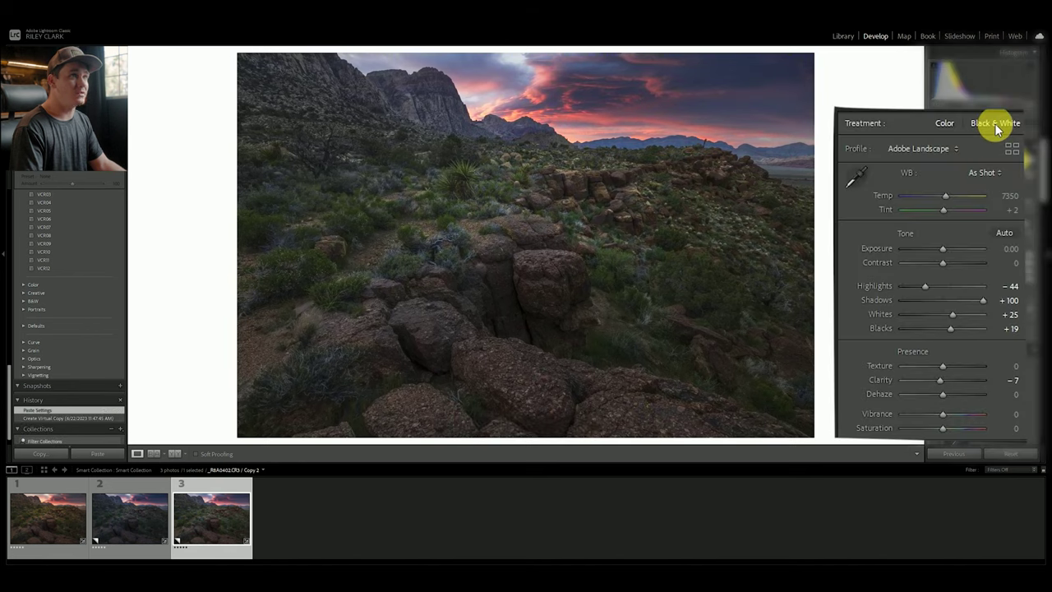
Step: Convert the second virtual copy to Black & White and set Exposure +0.18, Contrast +28, Whites +51 and Blacks +14
left_click(996, 125)
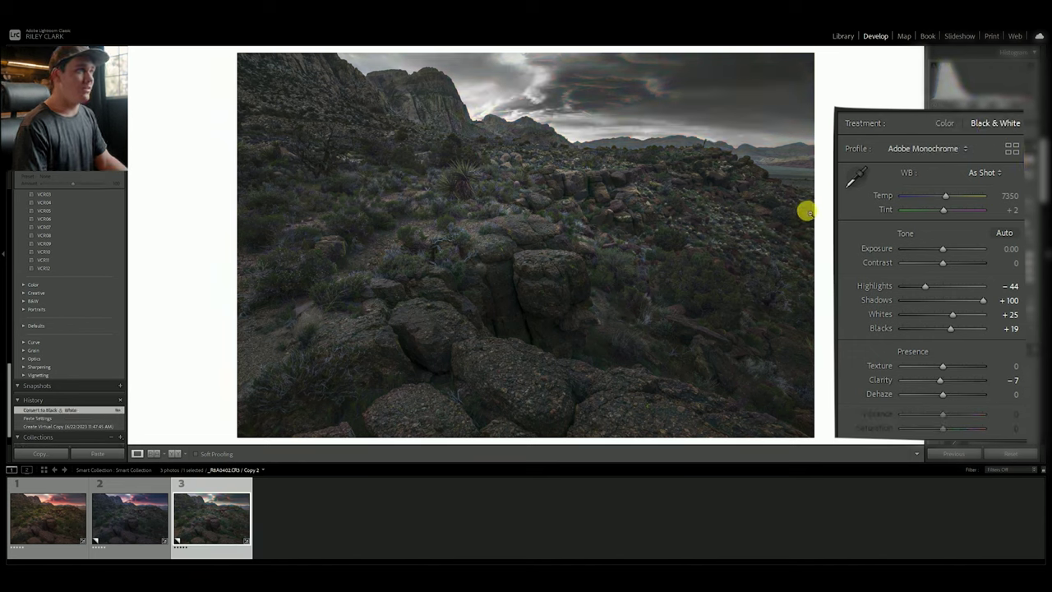
left_click_drag(945, 246, 946, 246)
left_click(944, 262)
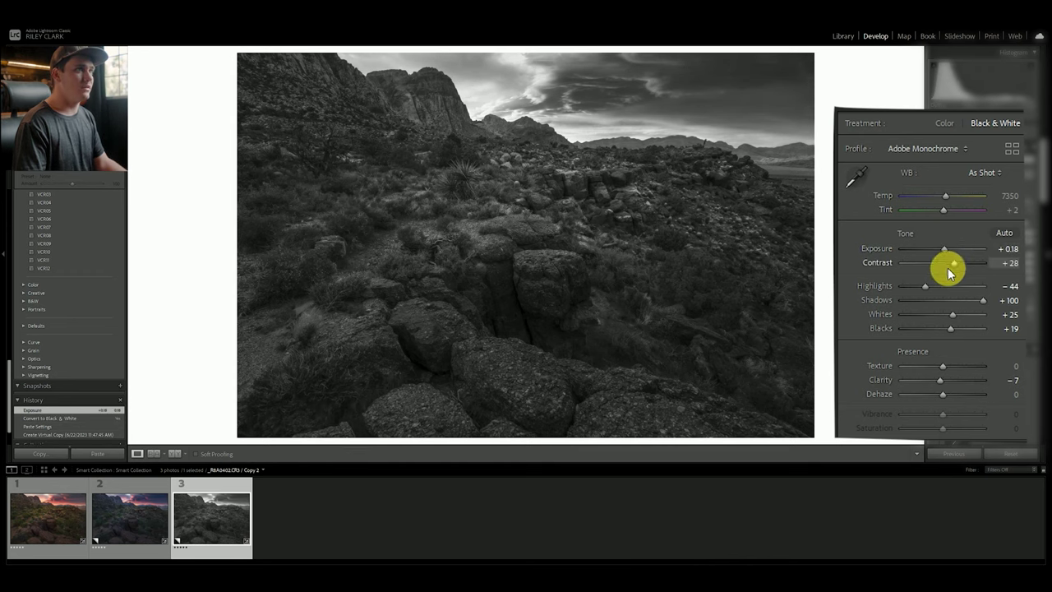
mouse_move(953, 314)
left_mouse_down()
mouse_move(973, 308)
mouse_move(949, 326)
mouse_move(962, 316)
left_mouse_up()
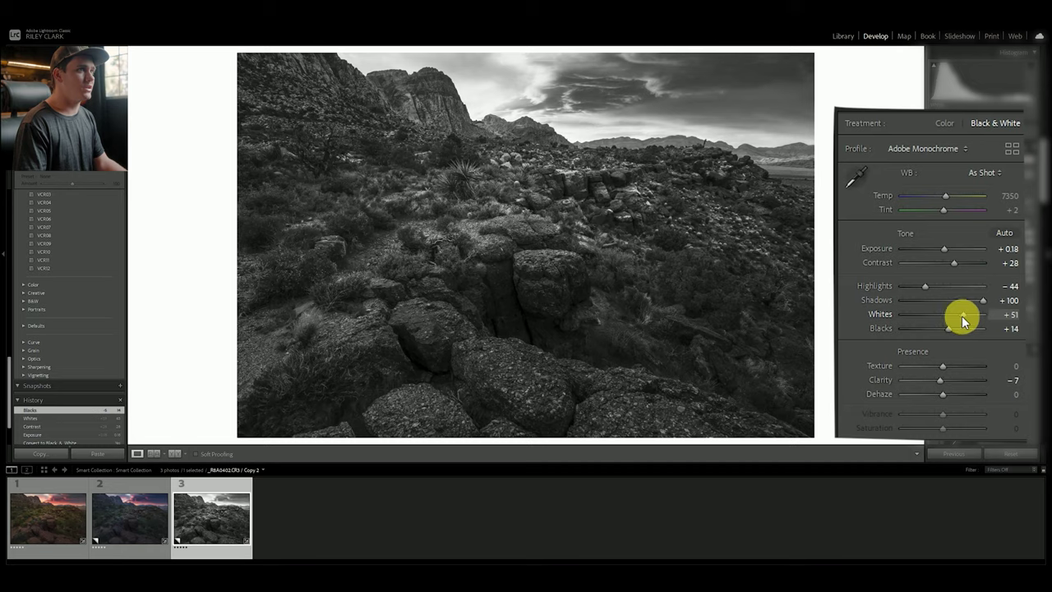
Step: Refine the black-and-white tones with Highlights −51, Contrast +40 and Clarity +7
left_click_drag(925, 285, 922, 285)
left_click_drag(954, 262, 958, 263)
left_click_drag(940, 380, 945, 383)
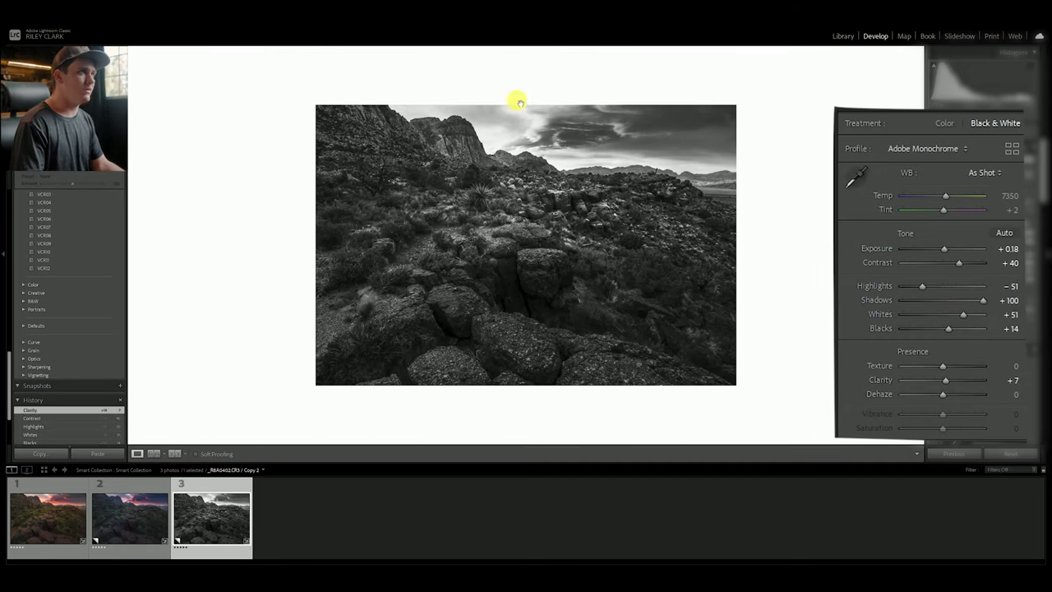
Step: Adjust Highlights, Shadows and Contrast in Mask 1, set the overall Contrast to −5, and check the before state
left_click(1027, 125)
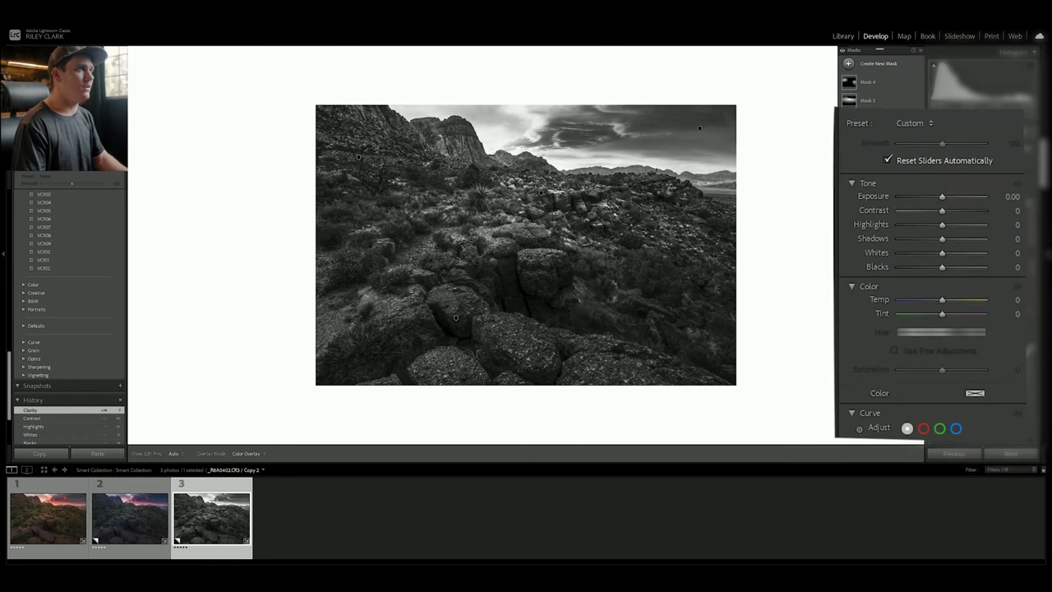
mouse_move(939, 197)
left_mouse_down()
mouse_move(916, 202)
mouse_move(934, 203)
mouse_move(909, 224)
mouse_move(969, 237)
mouse_move(958, 212)
mouse_move(935, 211)
left_mouse_up()
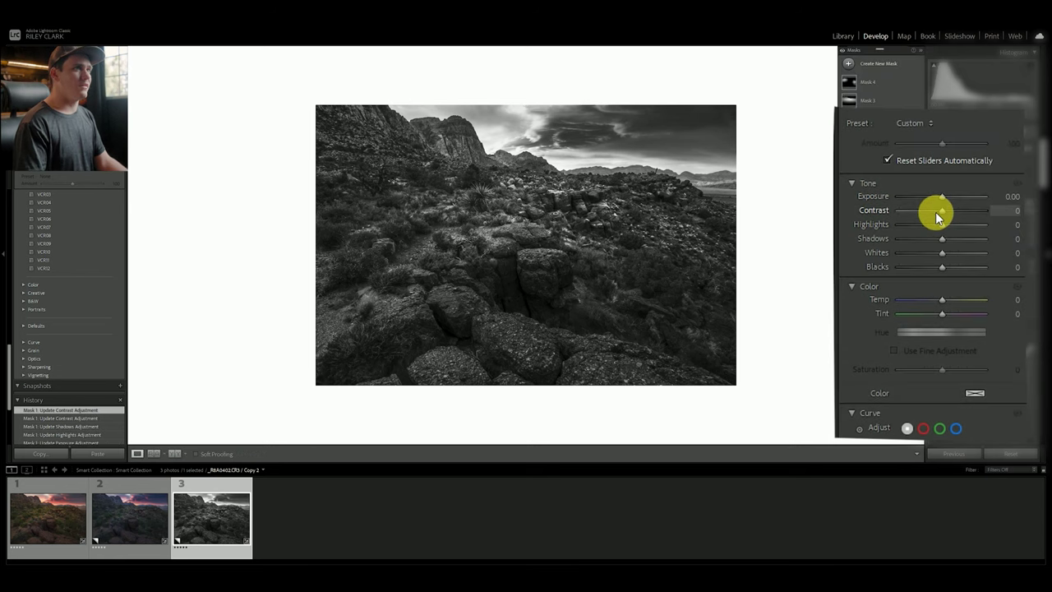
key("shift+w")
mouse_move(949, 262)
left_mouse_down()
mouse_move(922, 264)
mouse_move(938, 262)
left_mouse_up()
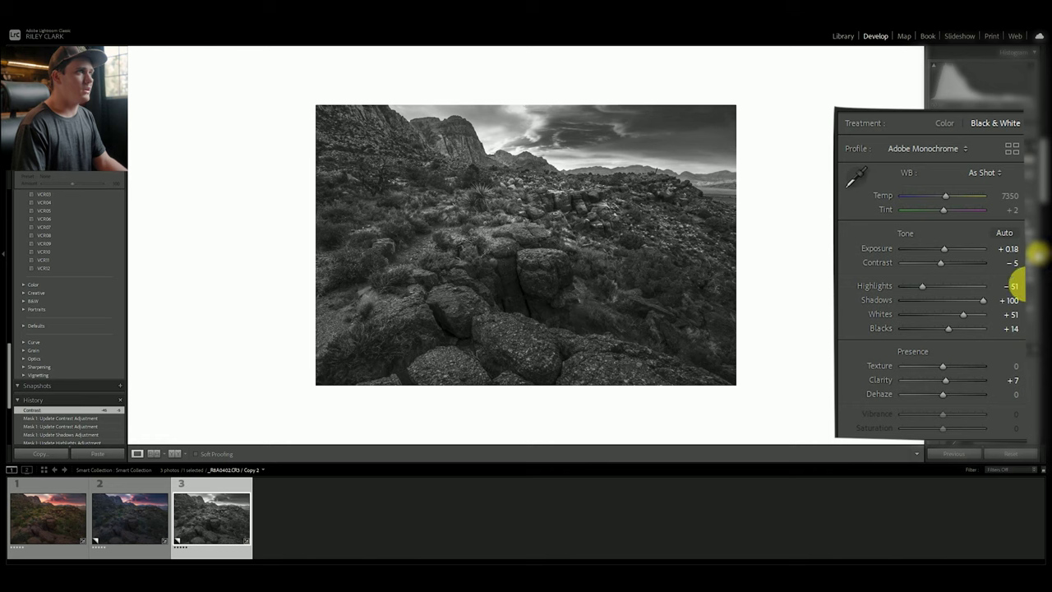
key("backslash")
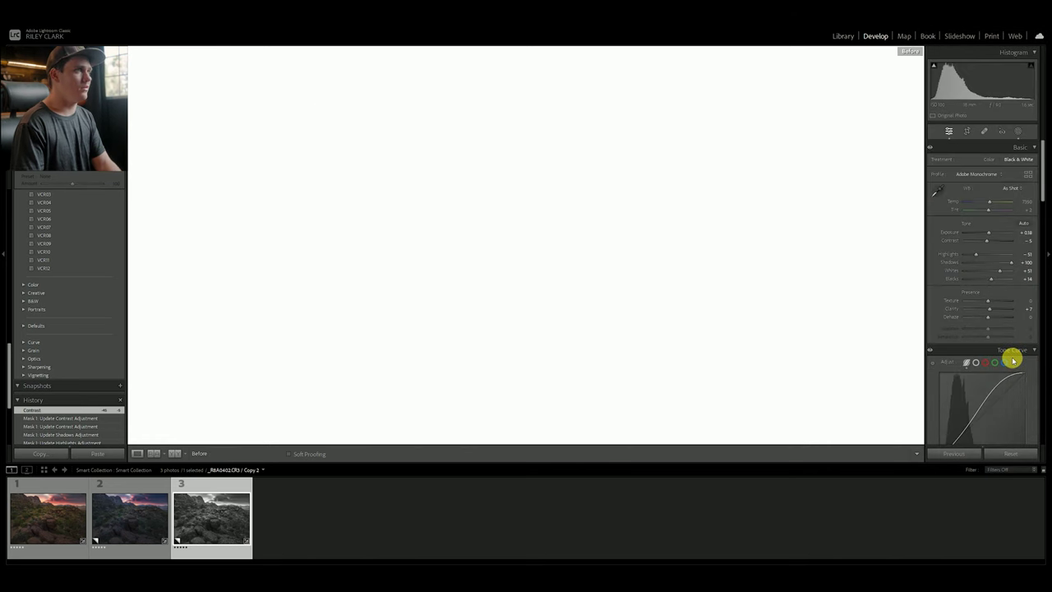
Step: Try individual Red, Orange and Yellow levels in the Black & White Mix, undo them, and apply the Auto mix
scroll(995, 340, "down", 5)
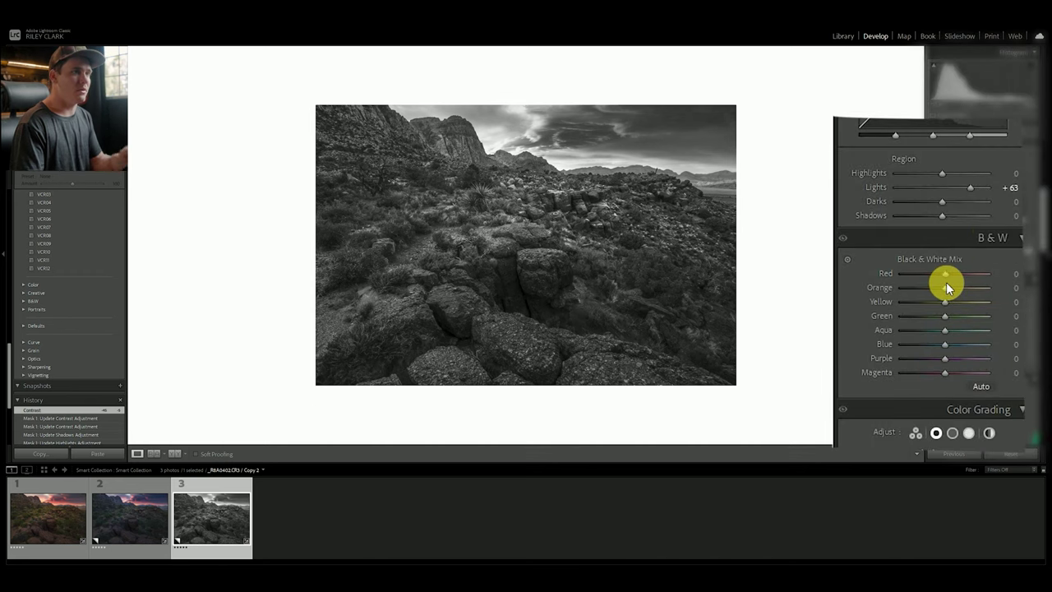
left_click(982, 388)
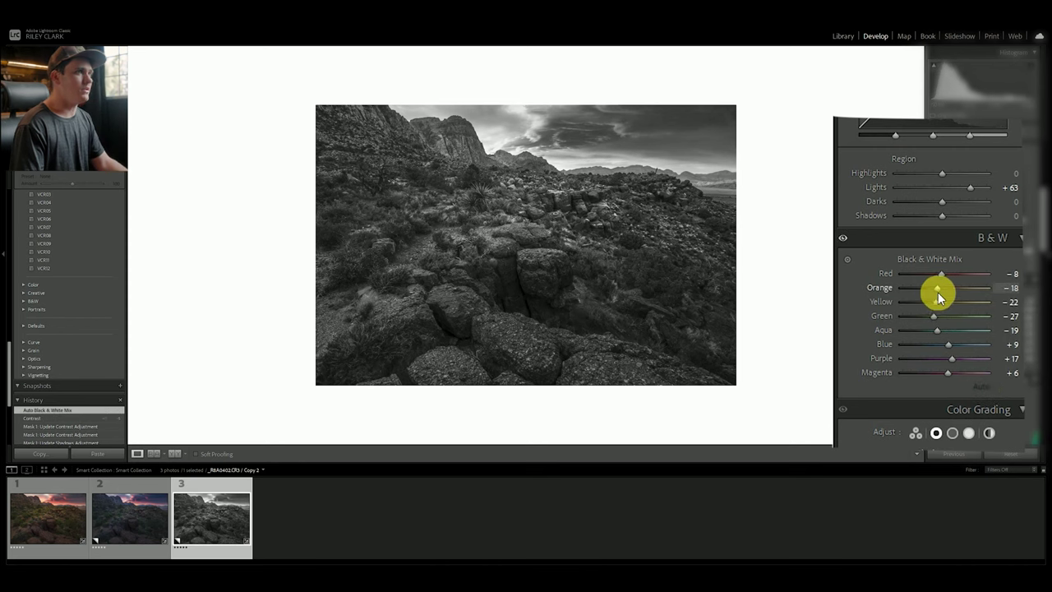
key("ctrl+z")
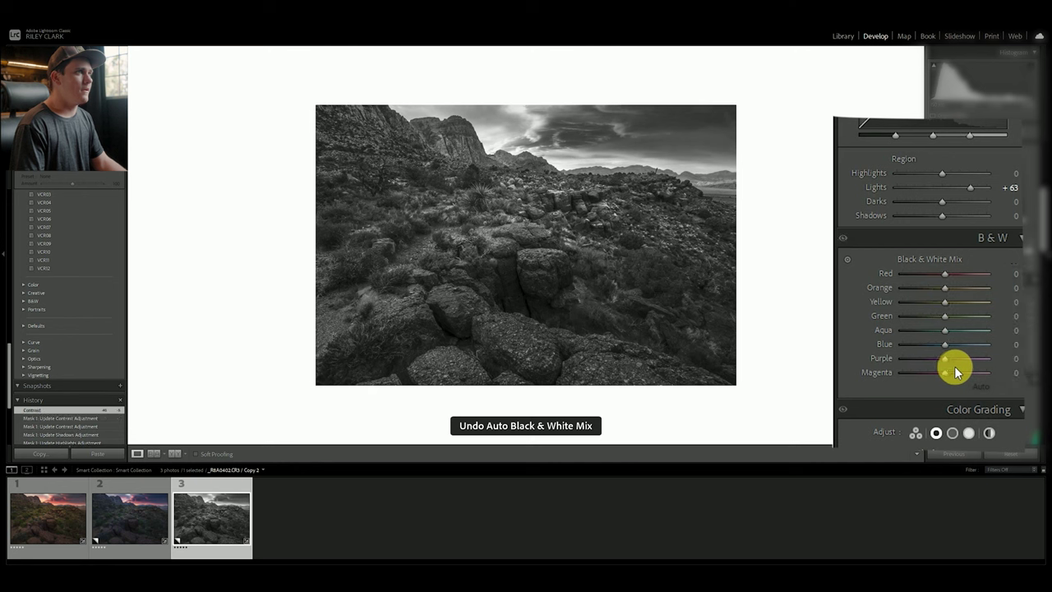
left_click_drag(950, 273, 998, 290)
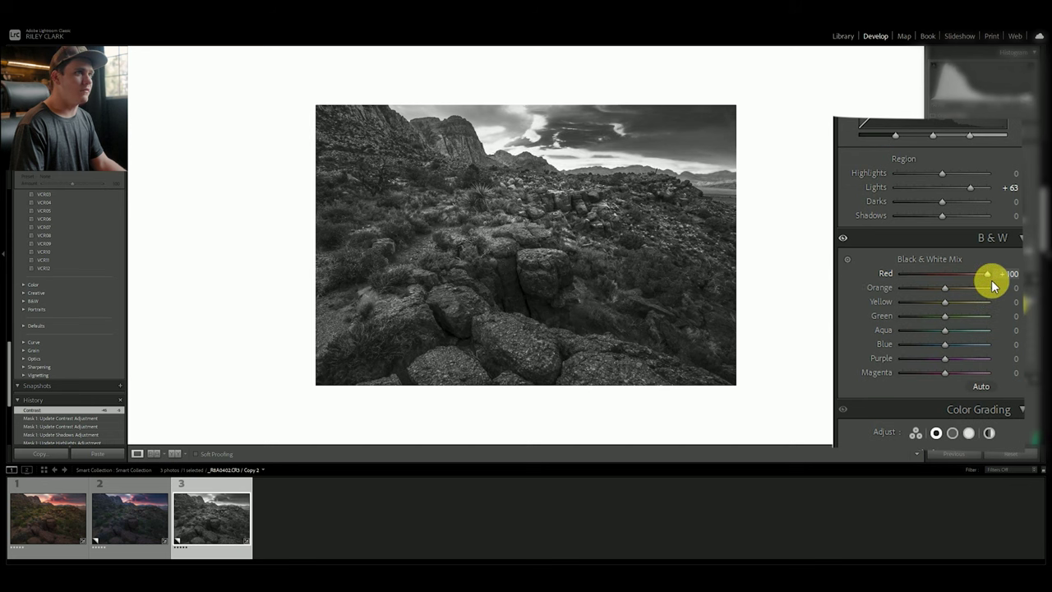
key("ctrl+z")
key("ctrl+z")
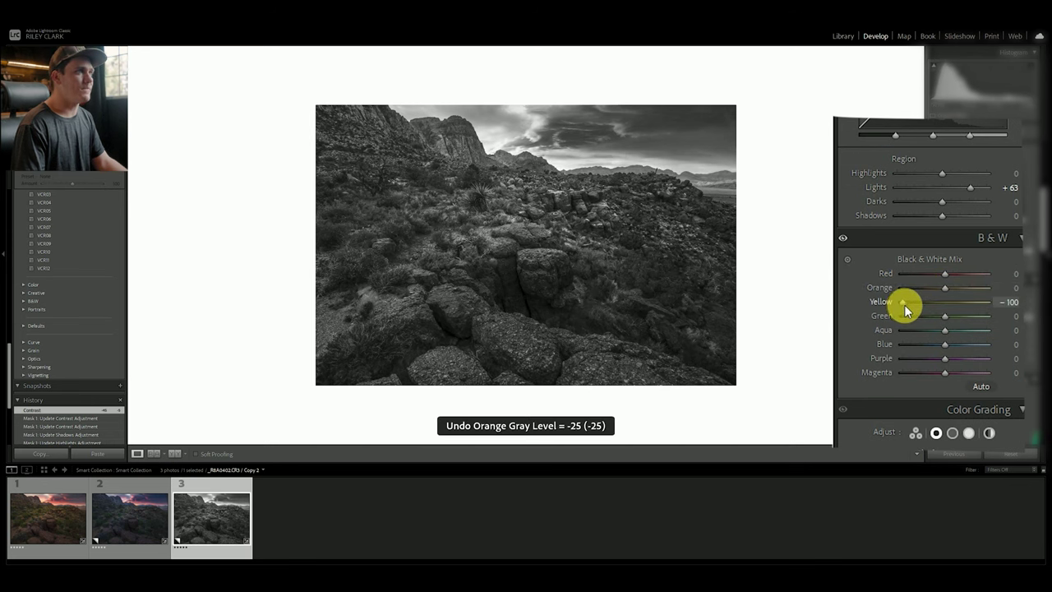
key("ctrl+z")
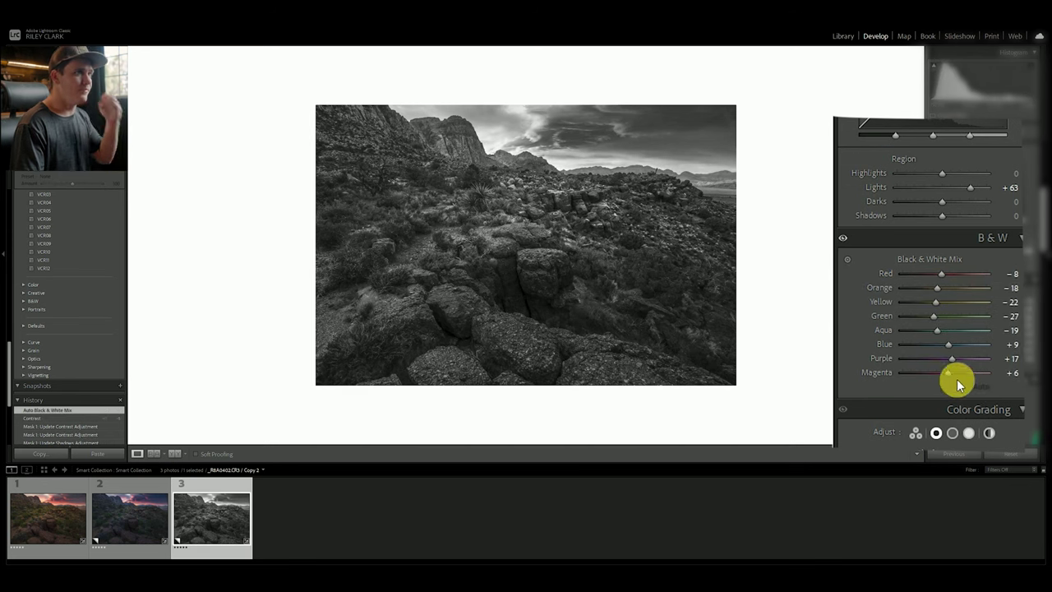
Step: Add a radial gradient mask and set its Contrast to 12 and Whites to 26
scroll(956, 380, "up", 5)
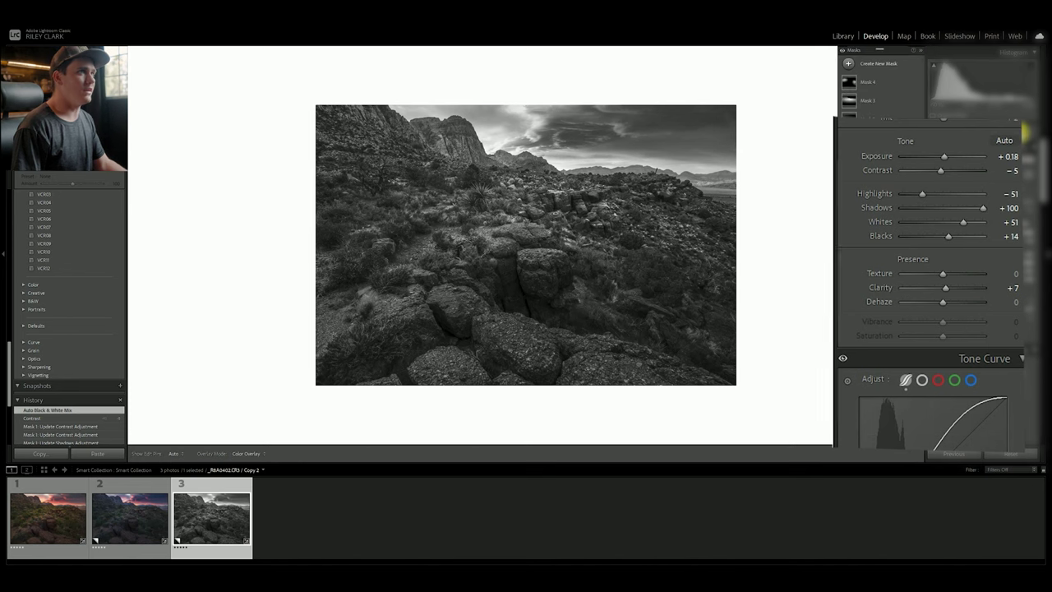
left_click(892, 77)
left_click_drag(942, 201, 951, 202)
left_click_drag(945, 160, 947, 160)
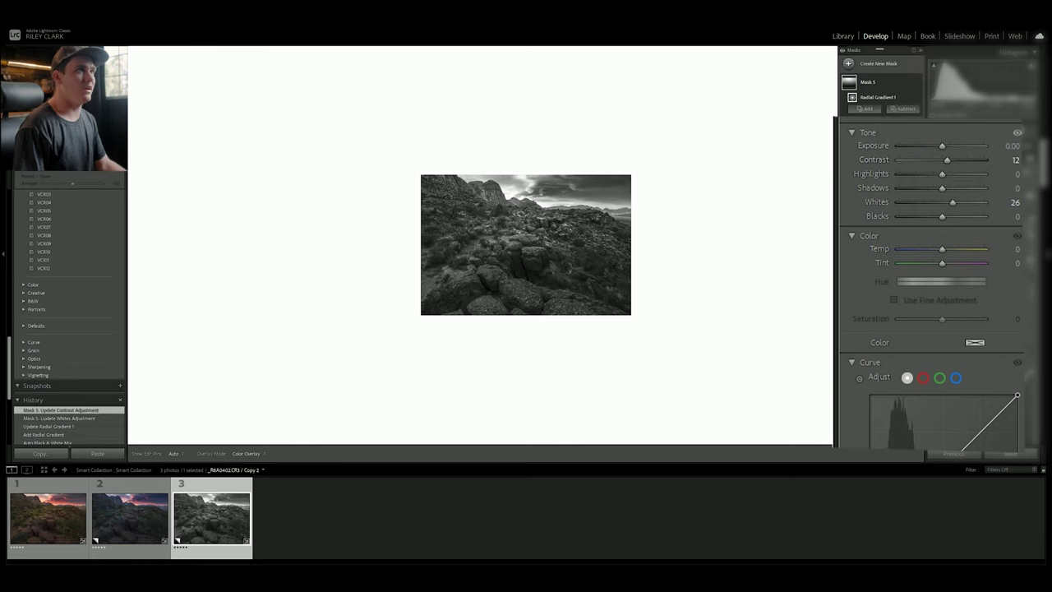
Step: Add another large radial gradient mask centered on the bright sky, invert it, and lower its Whites and Exposure
left_click(850, 64)
key("shift+m")
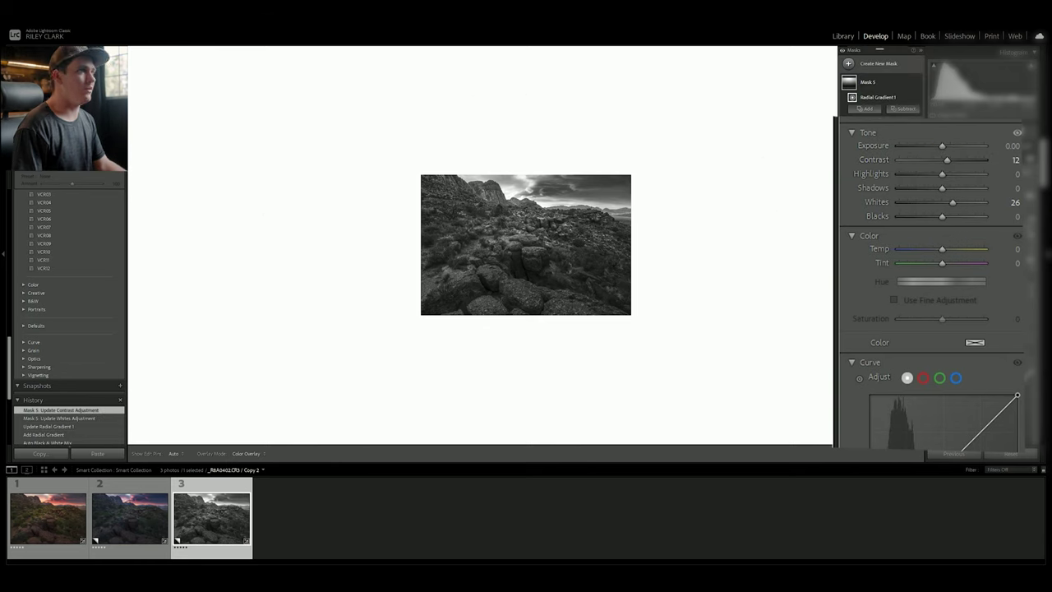
left_click_drag(504, 189, 666, 287)
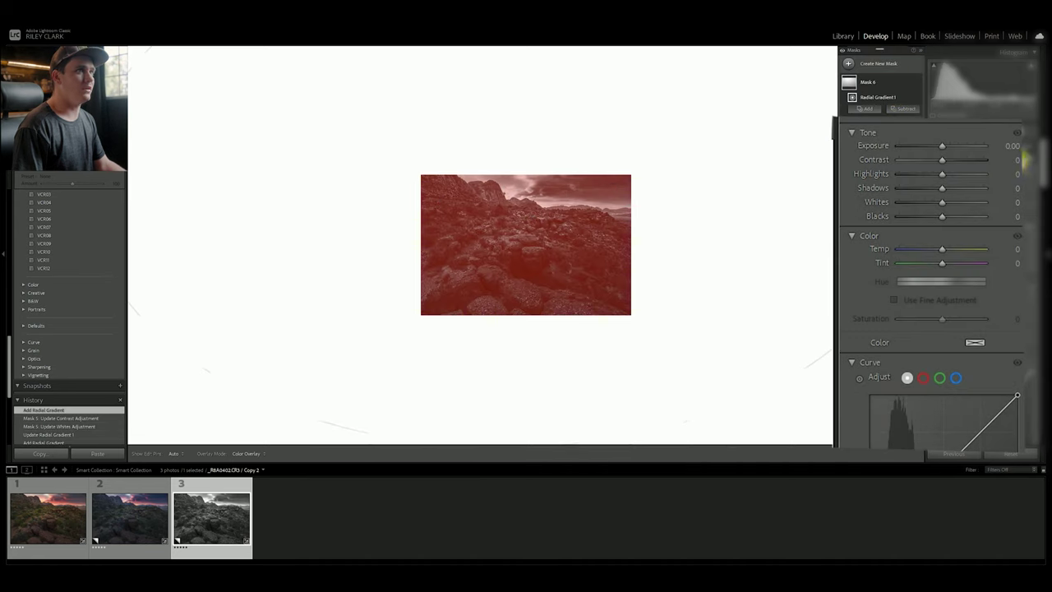
key("apostrophe")
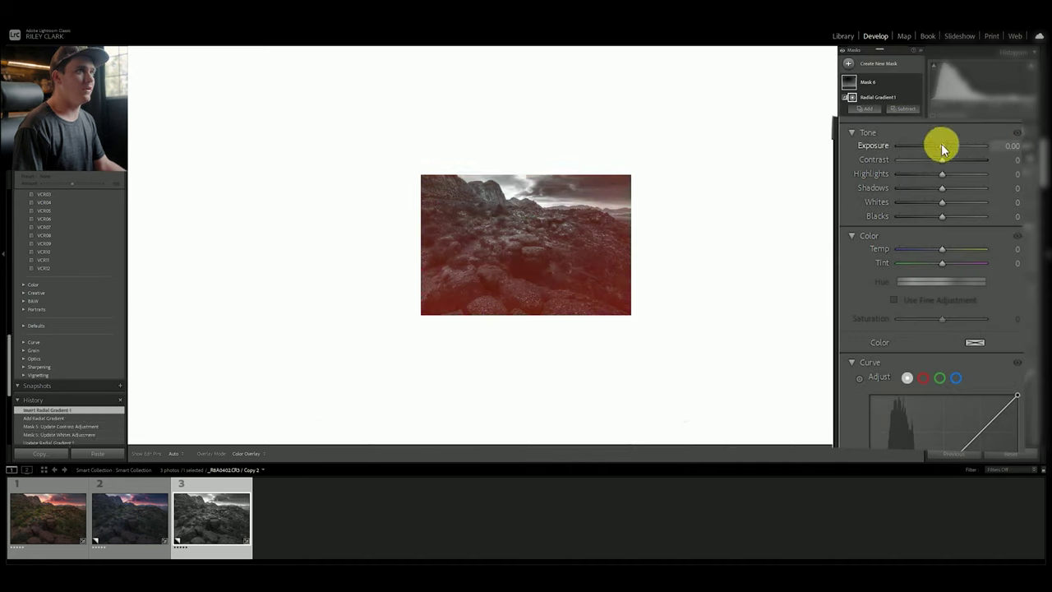
mouse_move(942, 202)
left_mouse_down()
mouse_move(924, 202)
mouse_move(937, 213)
mouse_move(941, 205)
left_mouse_up()
left_click_drag(940, 149, 939, 138)
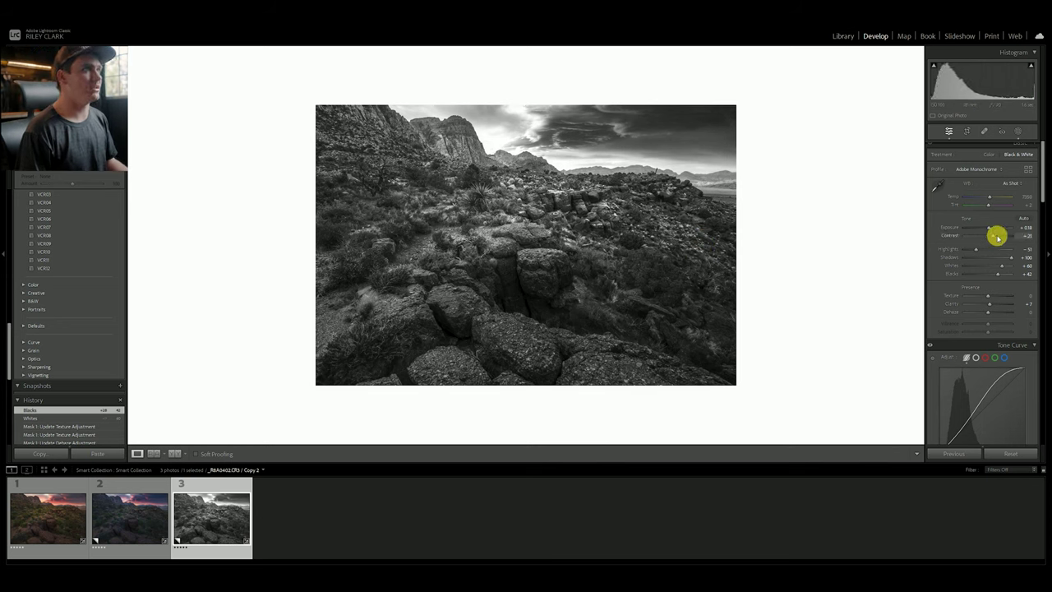
Step: Set the overall Contrast of the black-and-white copy to +37
left_click_drag(999, 237, 1000, 238)
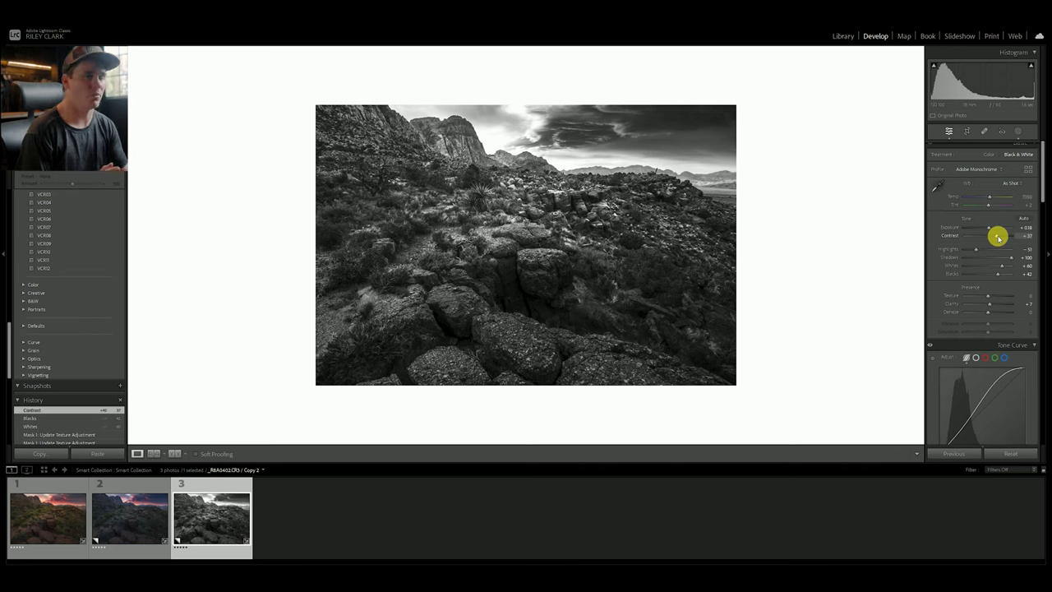
scroll(1009, 299, "down", 2)
scroll(1009, 300, "up", 2)
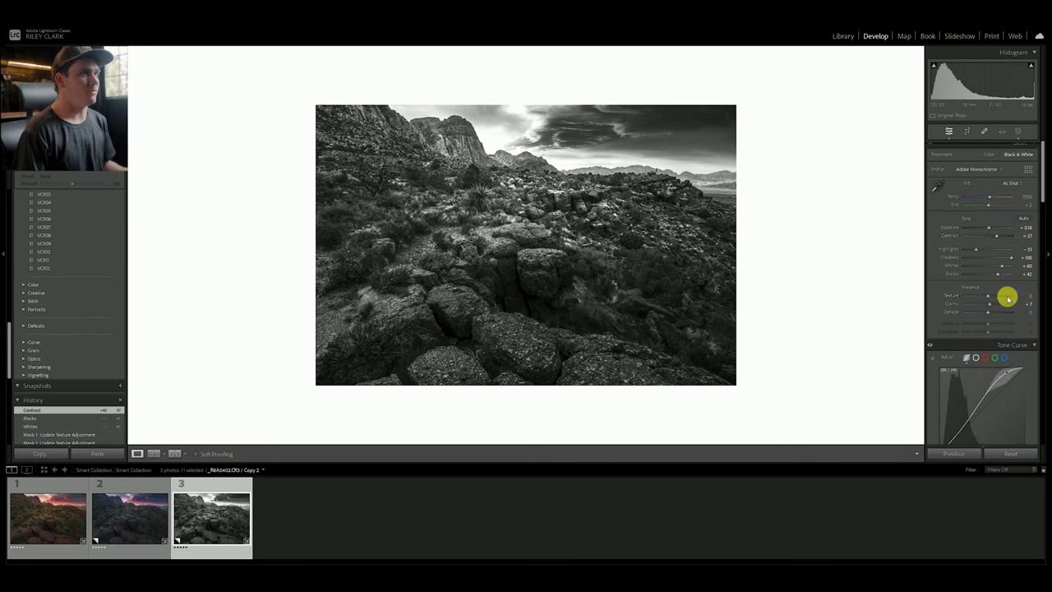